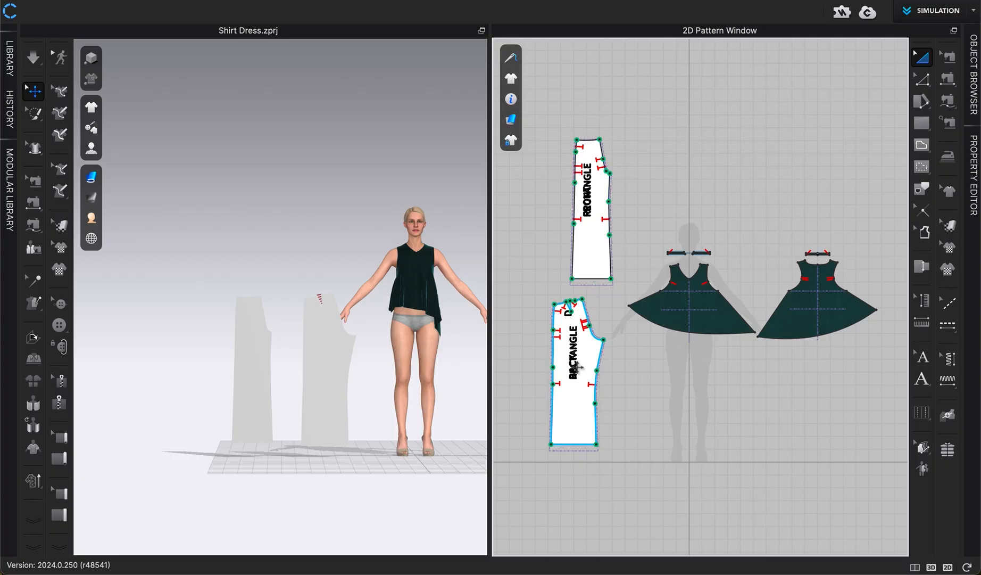
- Reposition the front and back pant pattern pieces side by side beneath the dress patterns
left_click(583, 182)
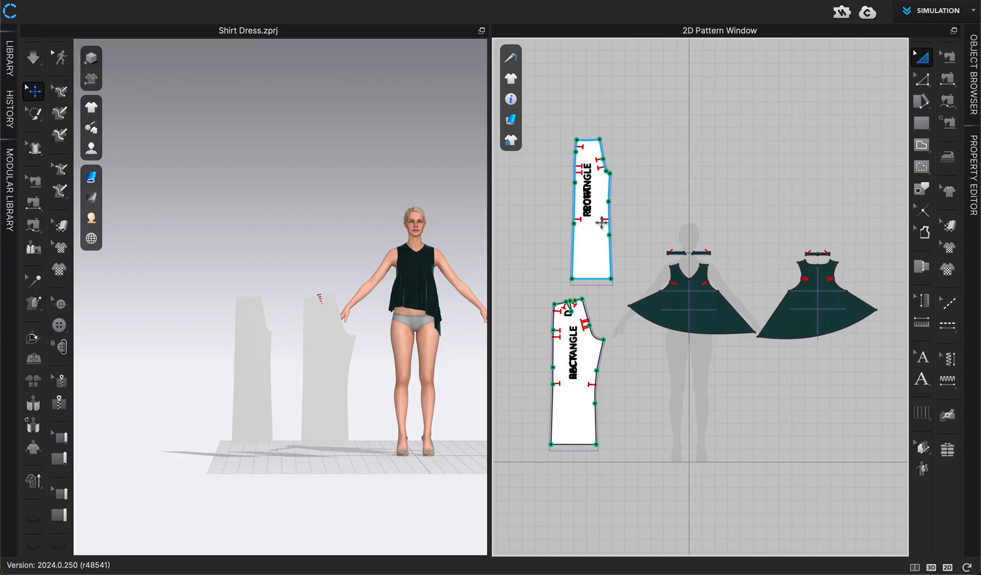
left_click_drag(590, 242, 653, 446)
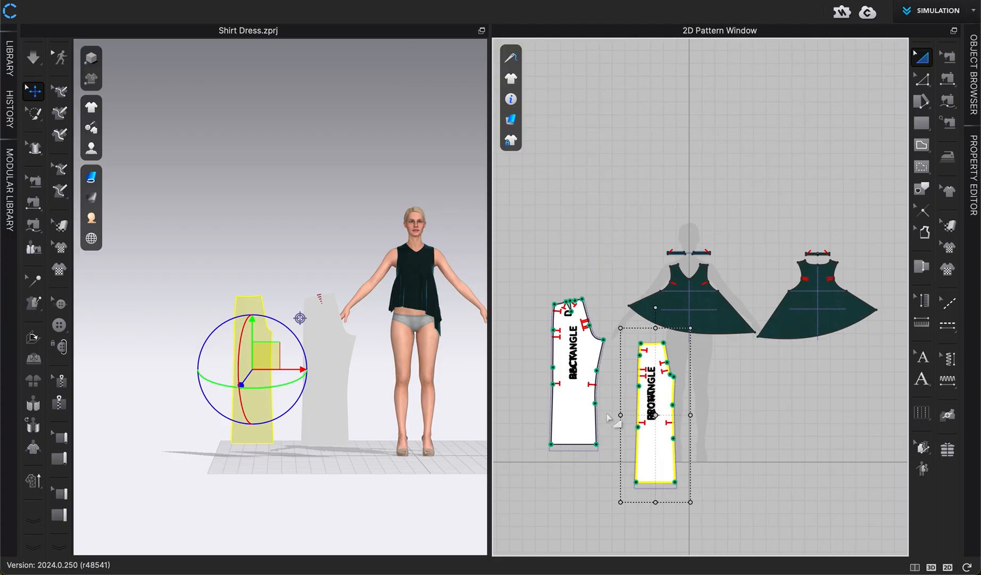
left_click(580, 410)
key("ctrl+c")
key("ctrl+v")
left_click_drag(803, 458, 804, 464)
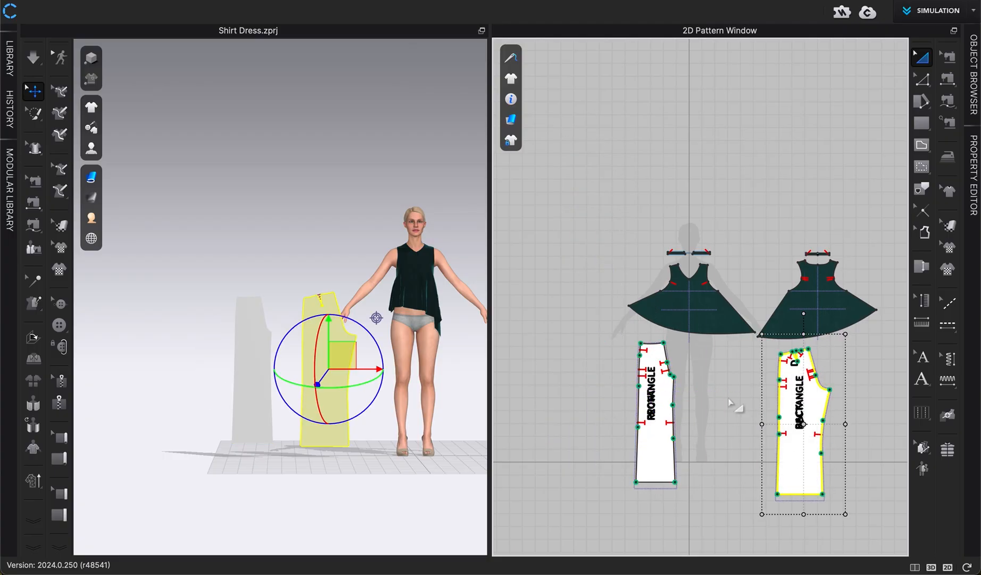
middle_click_drag(722, 376, 642, 375)
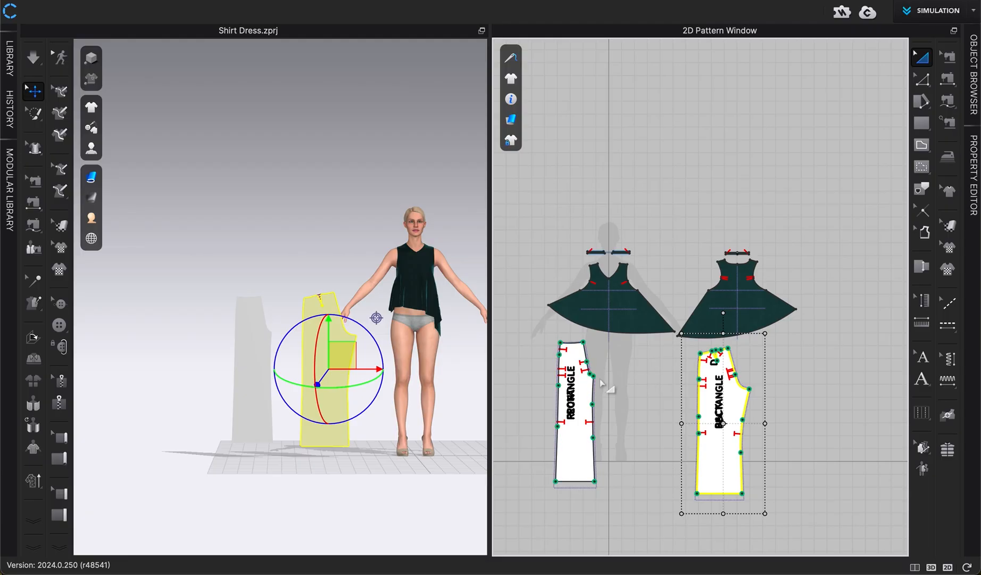
middle_click_drag(632, 416, 626, 387)
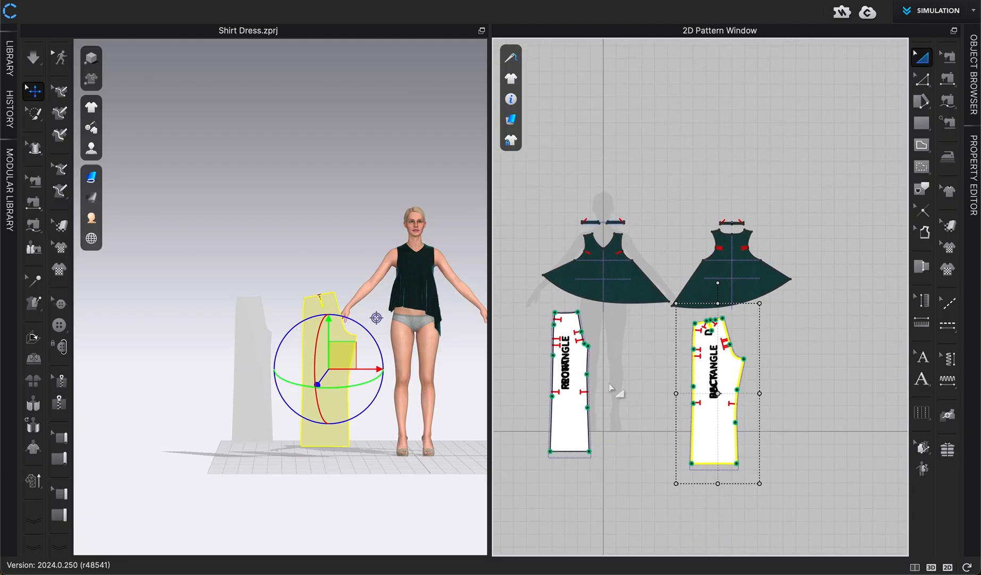
- Create a symmetric pattern with sewing from the front pant piece and place the copy beside it
right_click(564, 421)
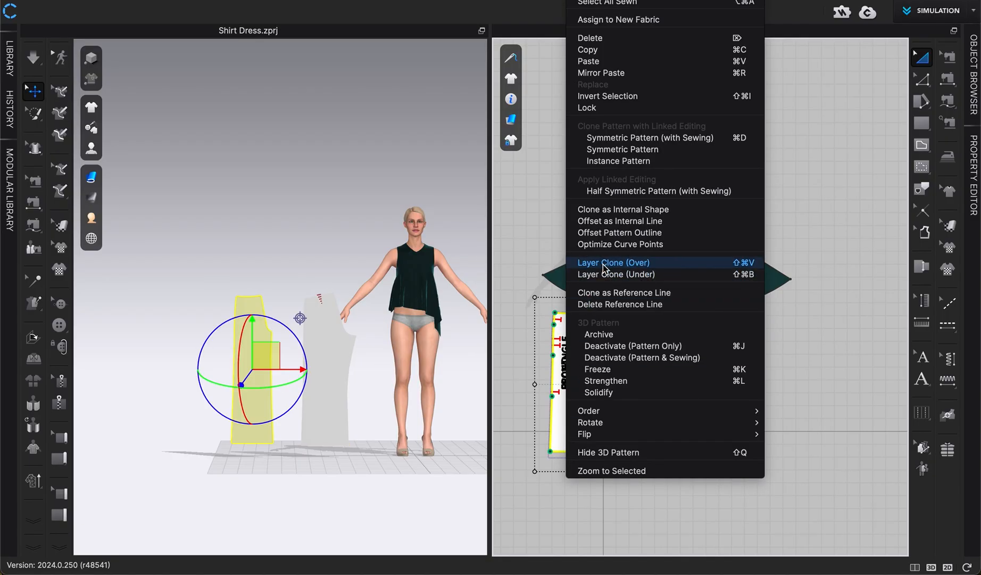
left_click(644, 140)
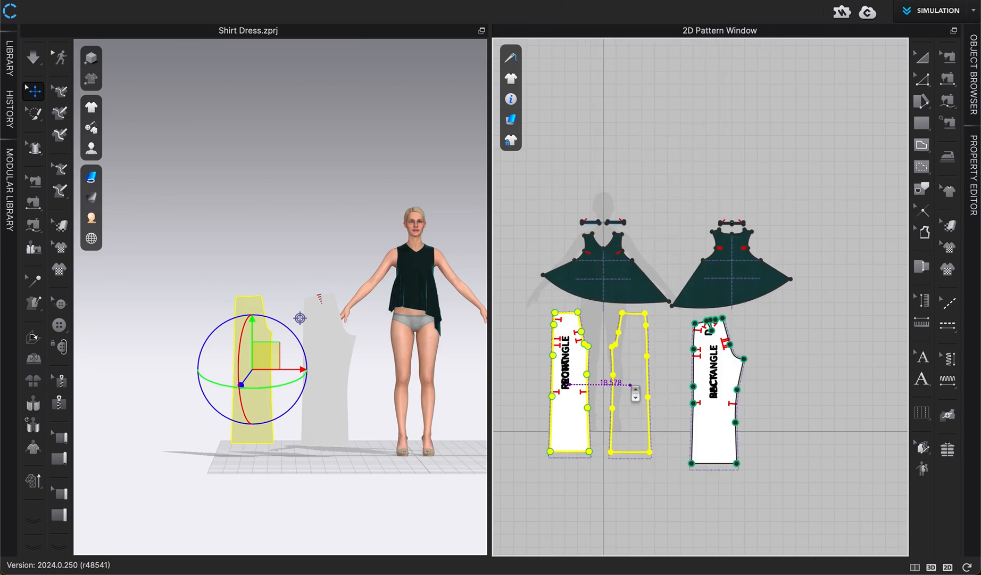
left_click(634, 393)
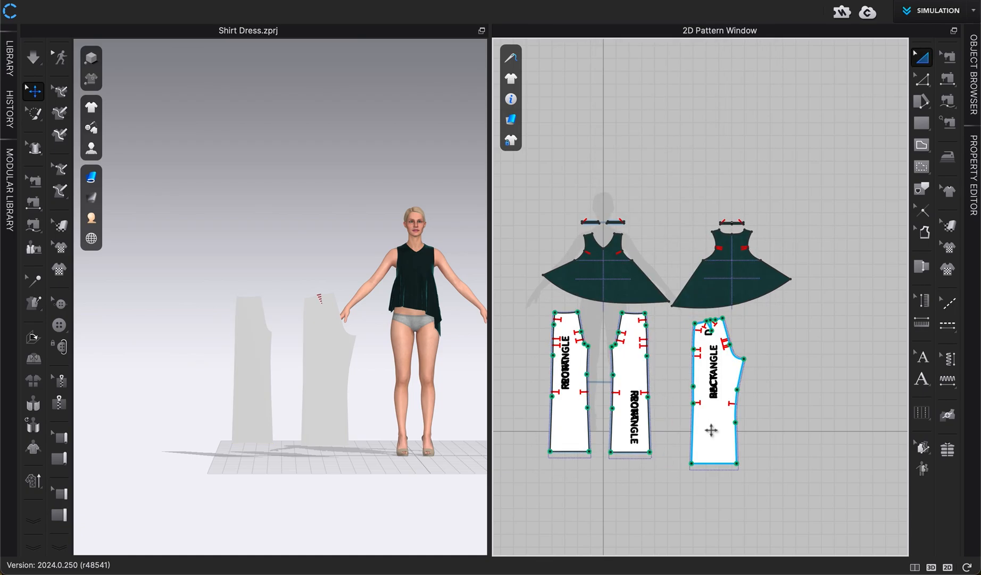
- Create a symmetric pattern from the back pant piece and place the copy to its right
right_click(712, 429)
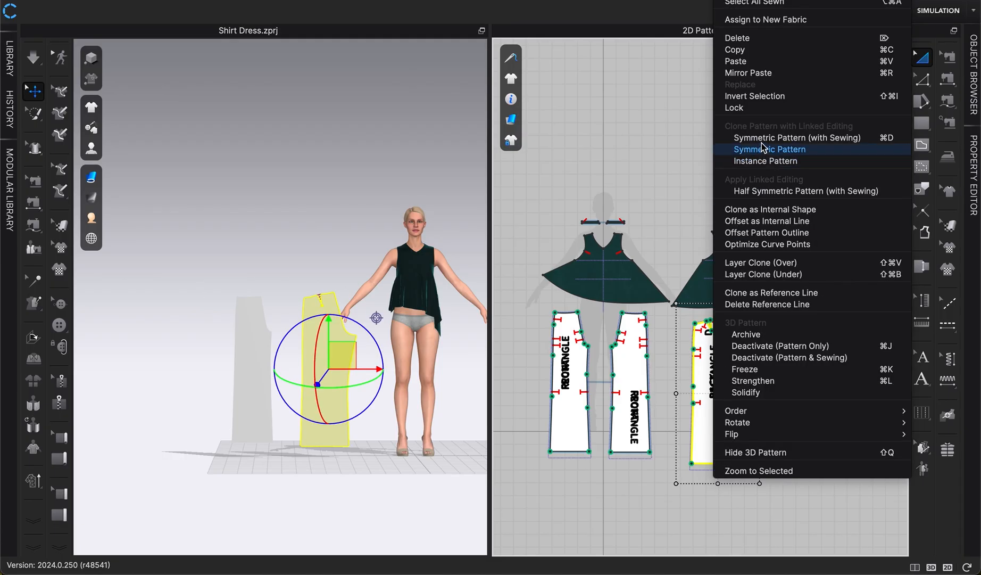
key("Return")
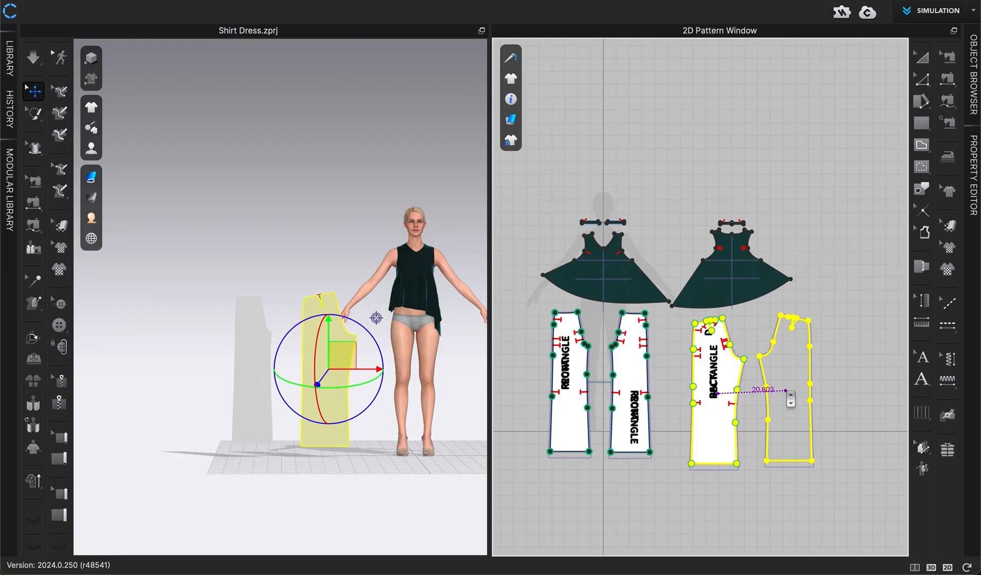
left_click(787, 394)
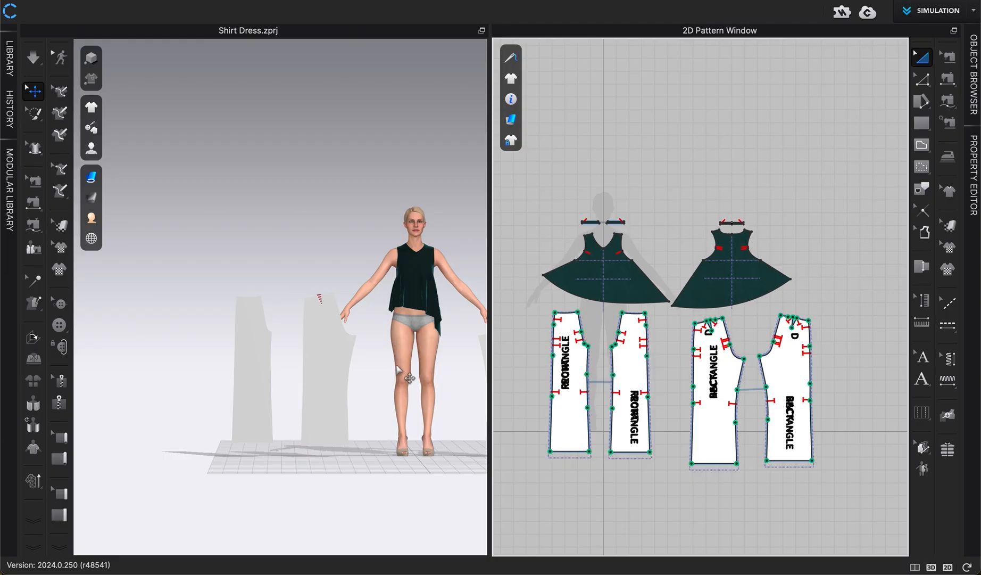
- Place the paired front pant pieces onto the avatar's front leg arrangement points
key("2")
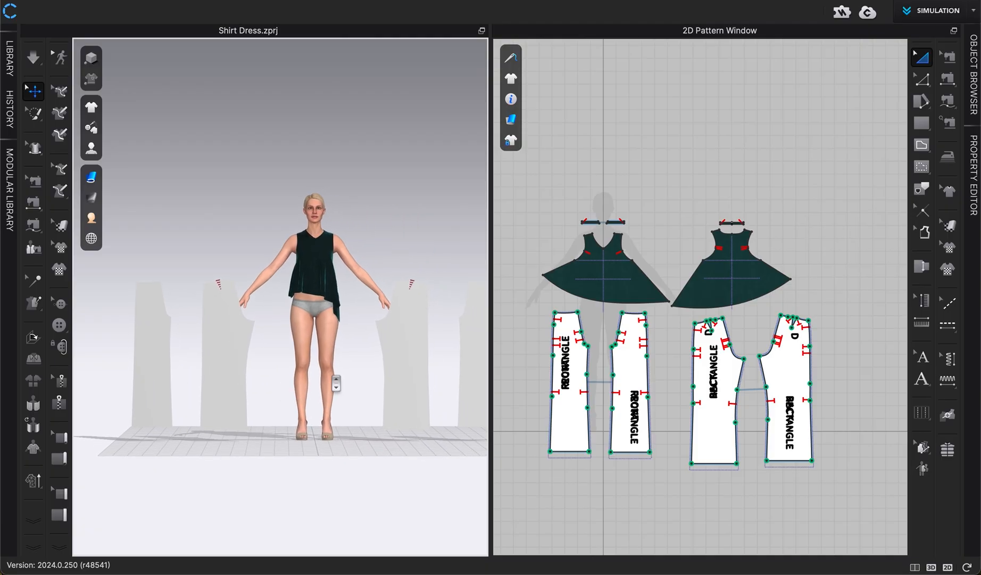
middle_click_drag(333, 381, 302, 379)
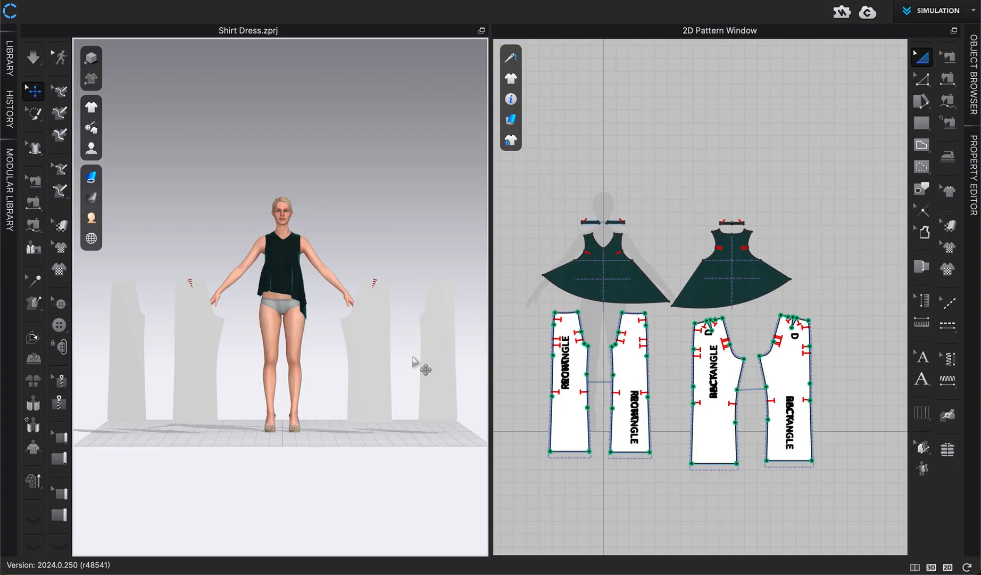
scroll(415, 363, "up", 5)
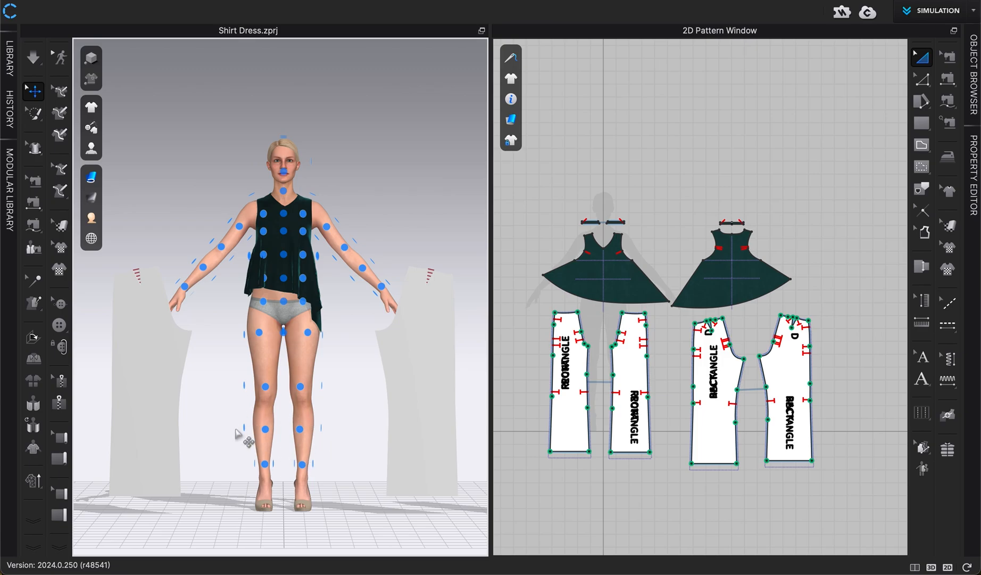
scroll(236, 429, "down", 4)
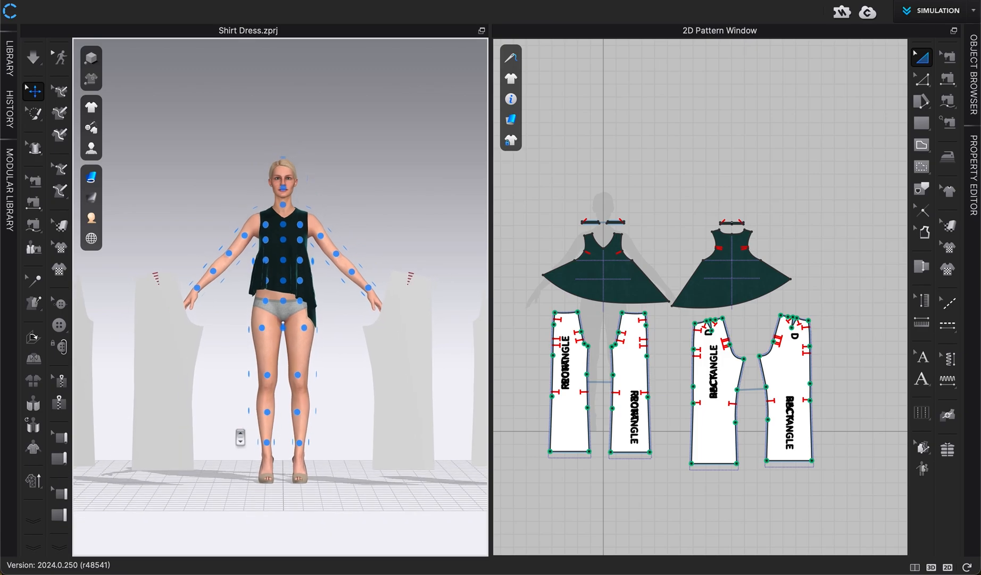
middle_click_drag(237, 429, 281, 440)
left_click(137, 372)
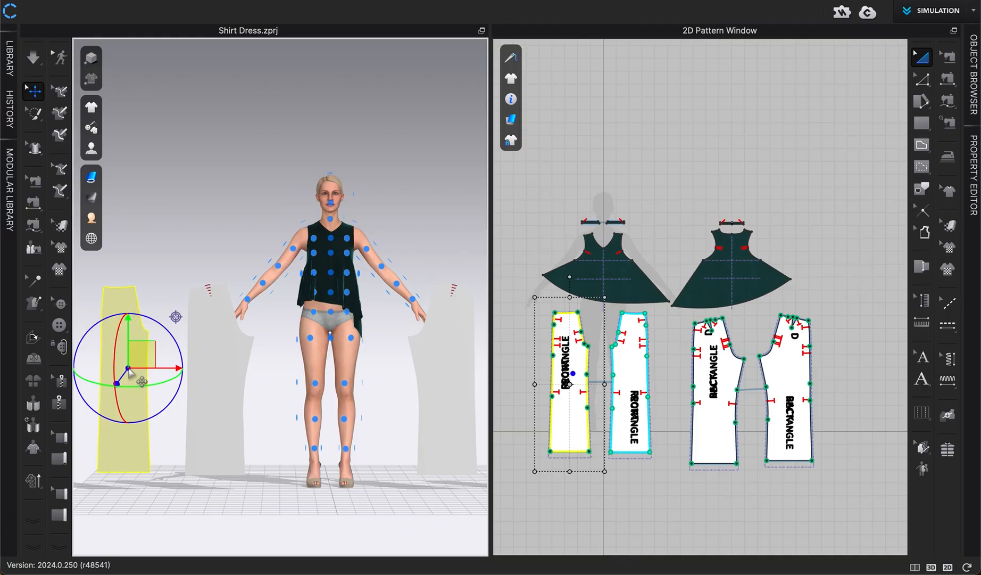
mouse_move(313, 385)
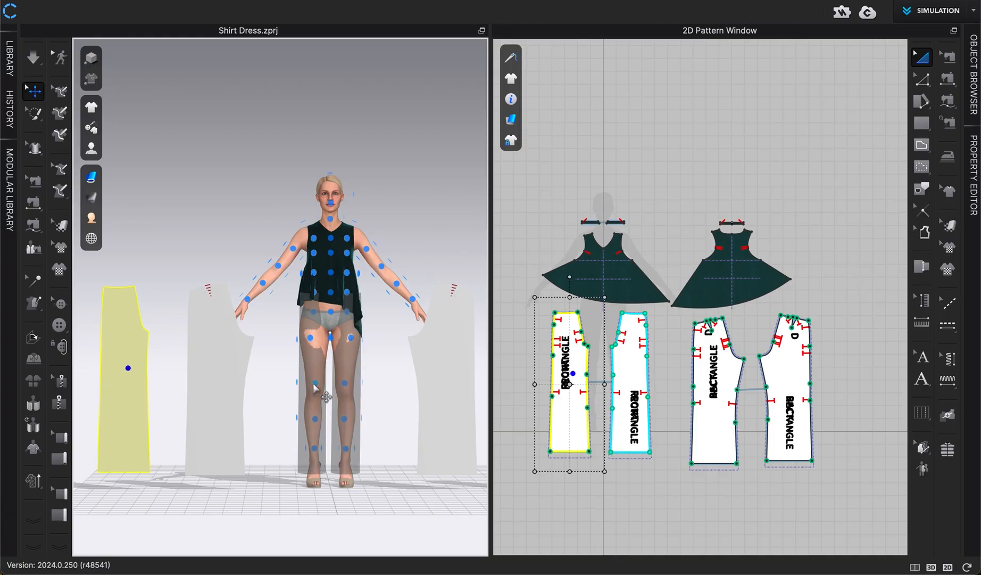
scroll(314, 385, "up", 3)
middle_click_drag(313, 385, 238, 356)
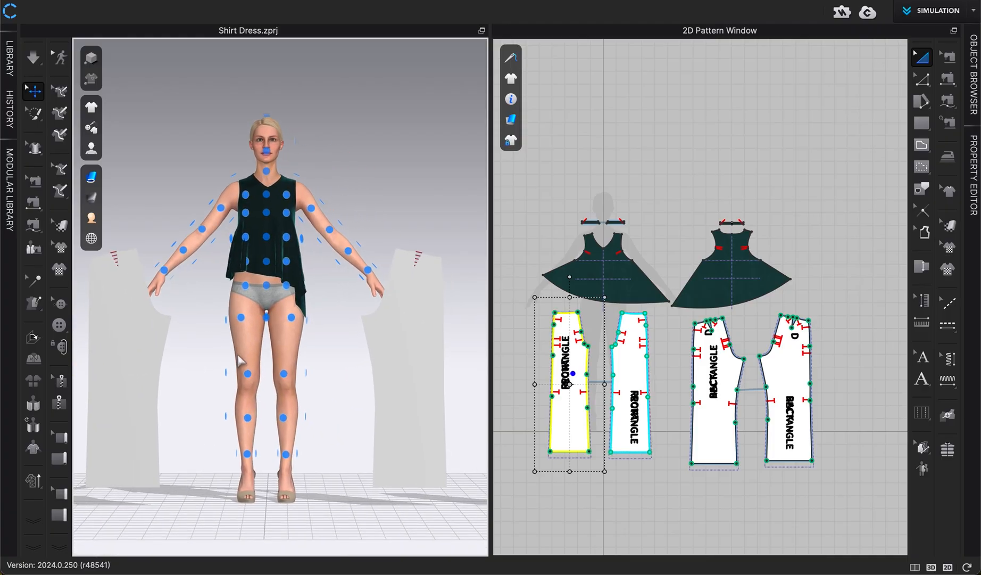
mouse_move(249, 375)
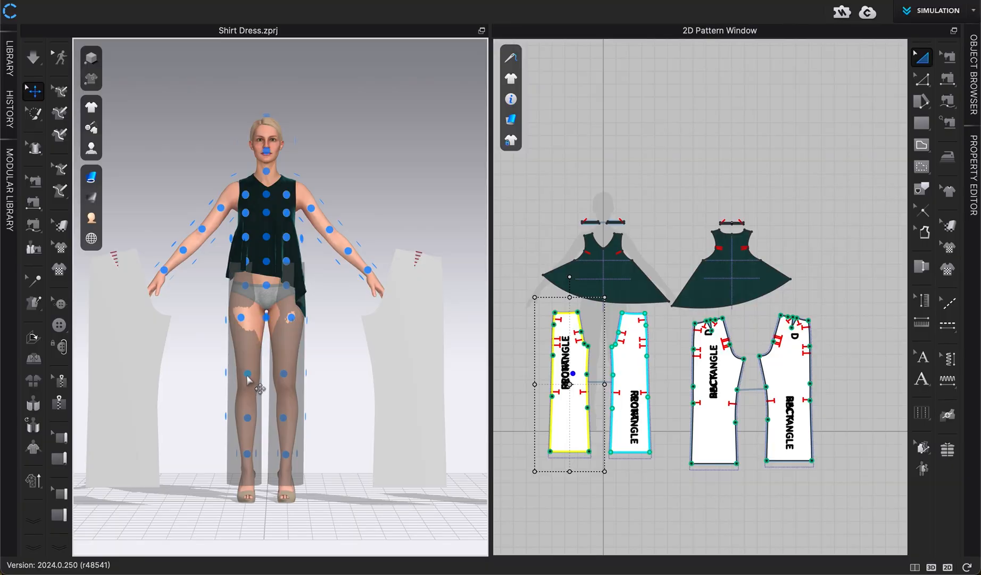
mouse_move(248, 418)
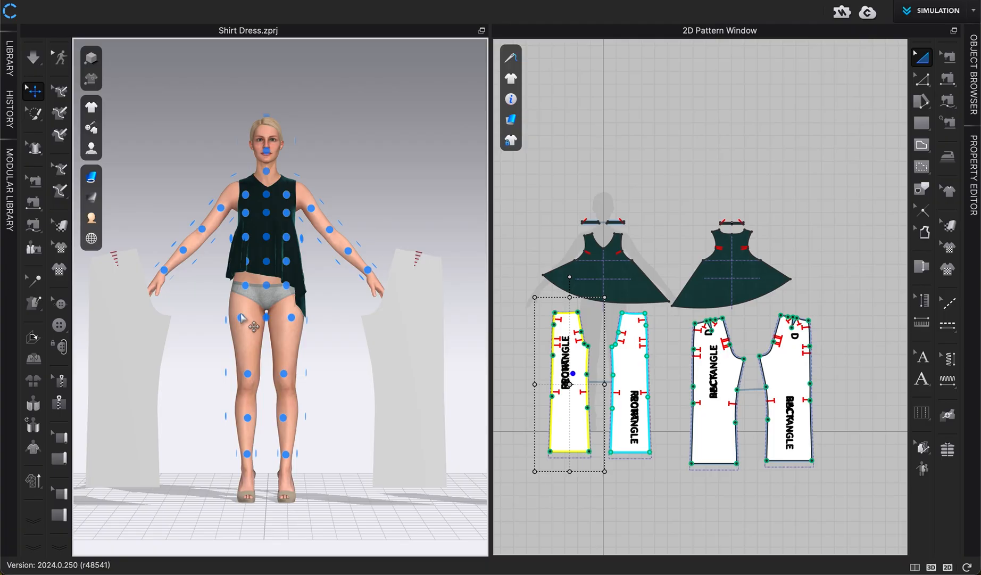
left_click(250, 376)
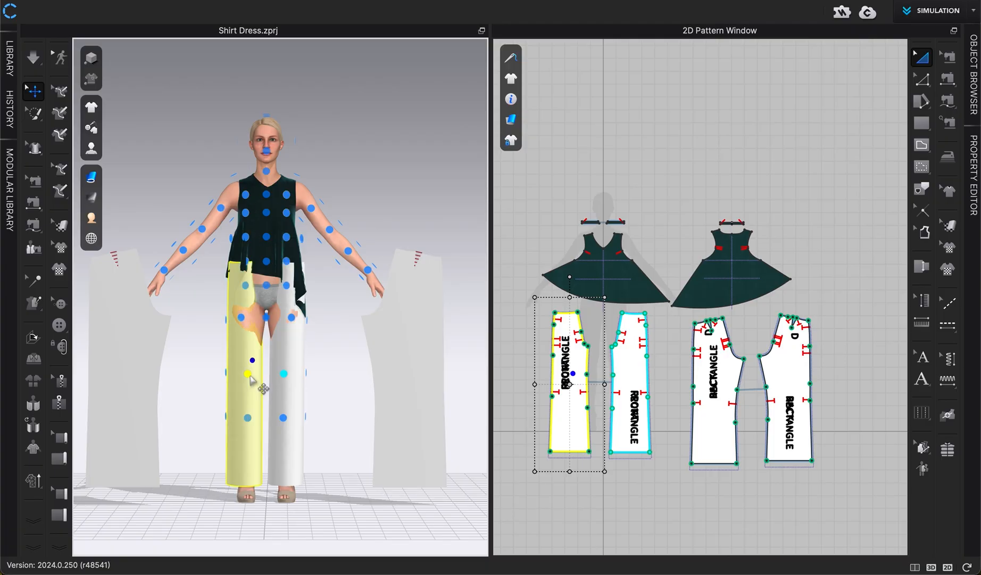
- Place the paired back pant pieces onto the avatar's back leg arrangement points
left_click(331, 440)
right_click_drag(331, 439, 192, 445)
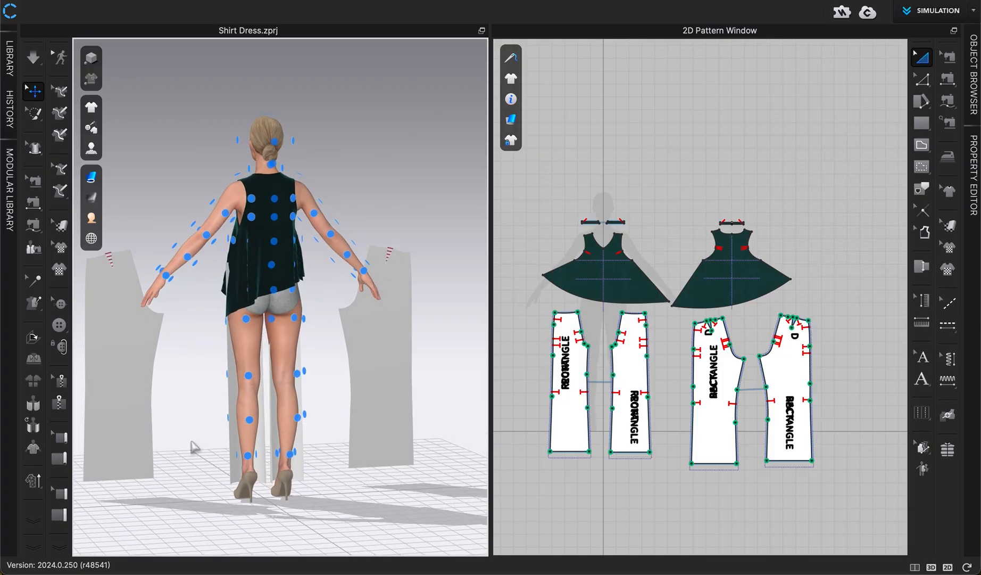
left_click(114, 391)
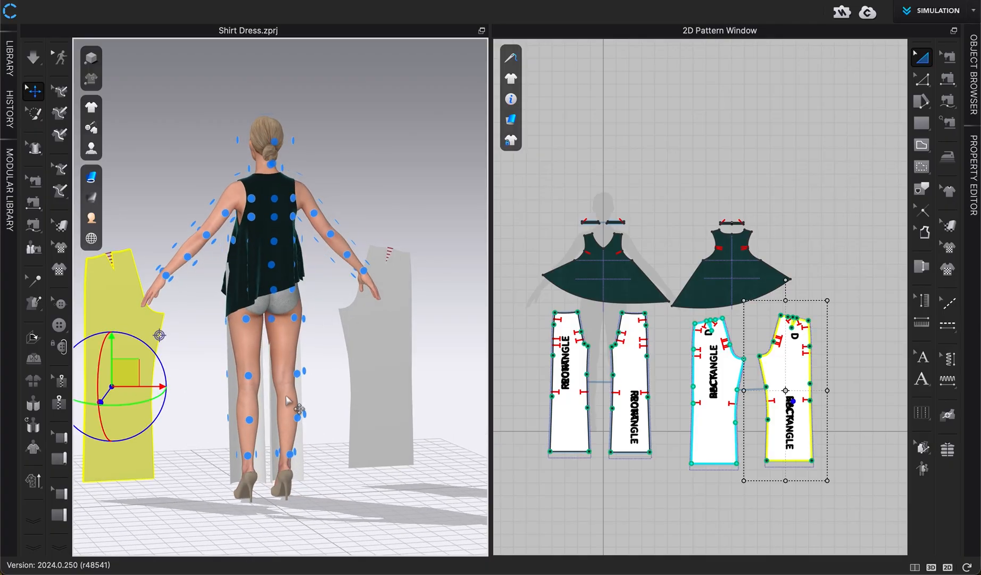
mouse_move(297, 377)
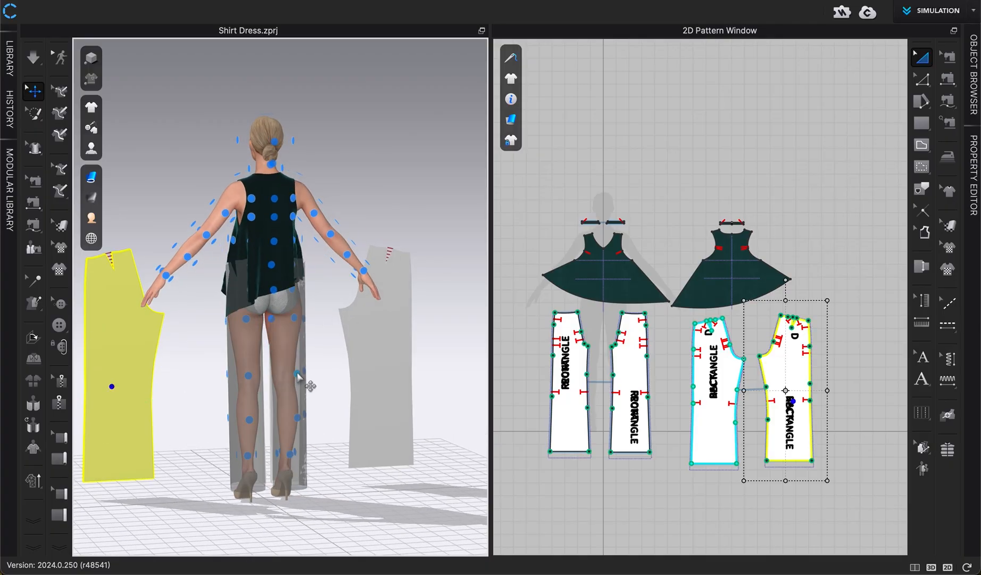
left_click(297, 372)
right_click_drag(296, 372, 228, 375)
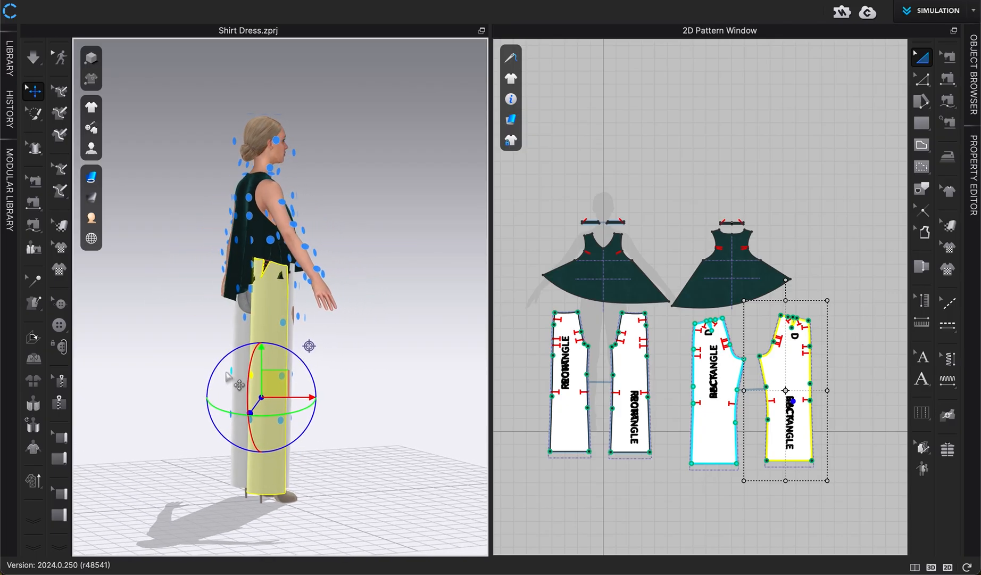
left_click(263, 309)
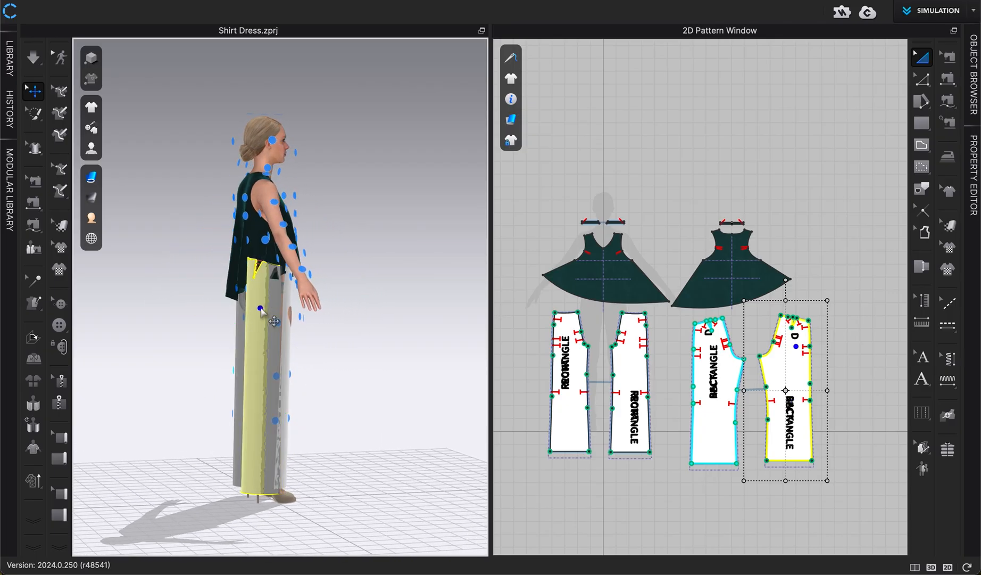
left_click(335, 390)
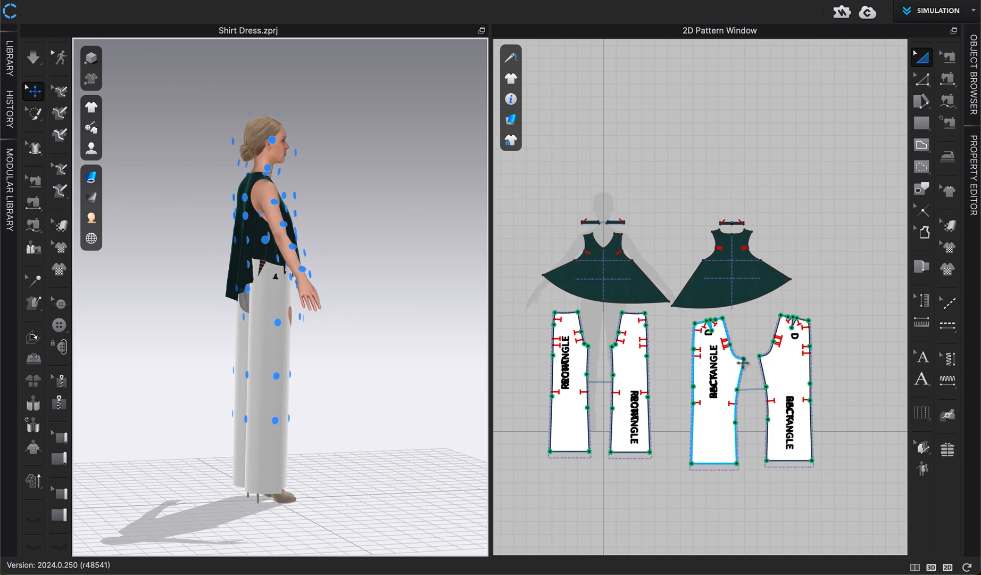
- Inspect the placement of the pant pieces around the avatar's legs from the side and back
scroll(375, 447, "up", 5)
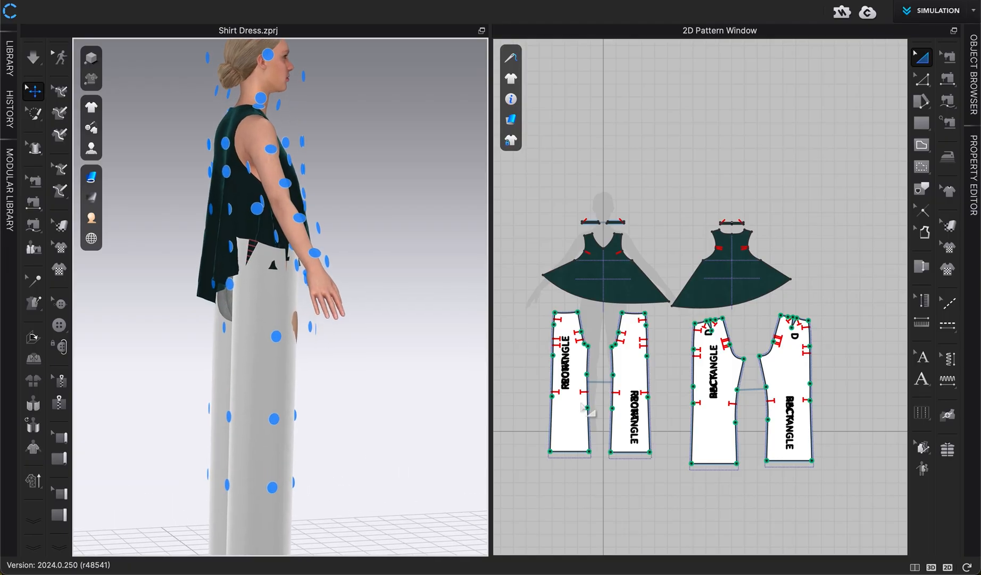
scroll(315, 367, "up", 5)
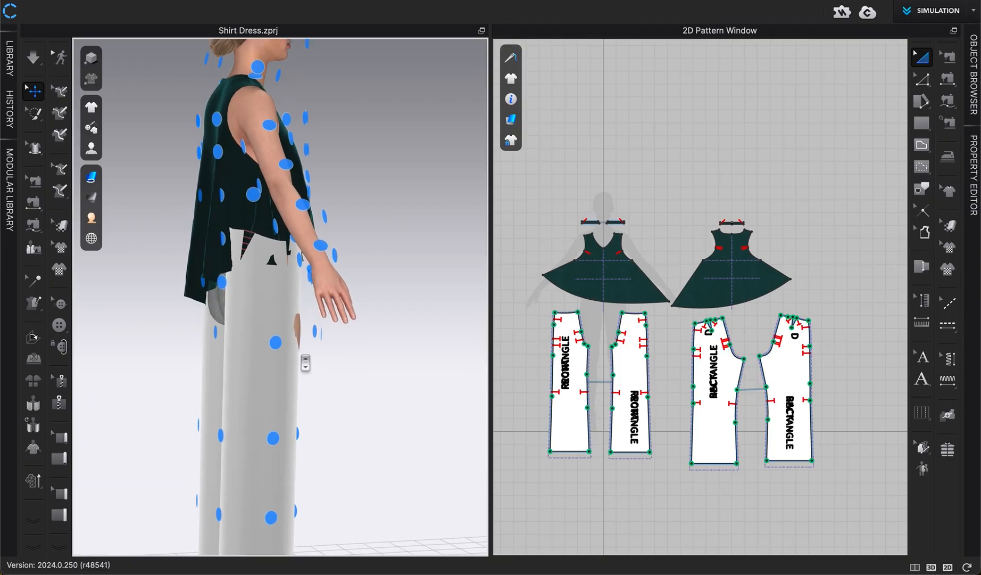
middle_click_drag(315, 367, 394, 338)
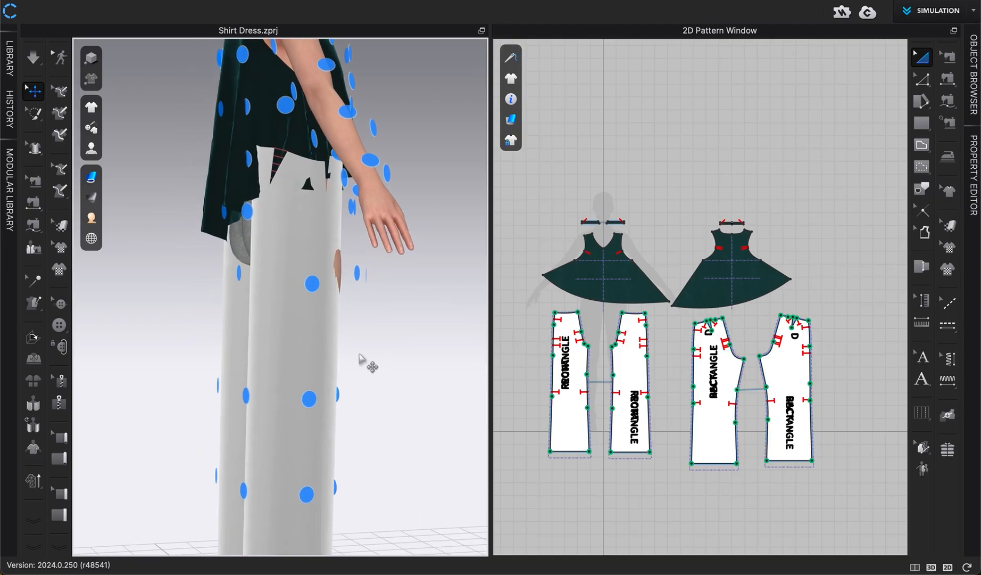
mouse_move(306, 367)
right_mouse_down()
mouse_move(282, 397)
mouse_move(292, 357)
right_mouse_up()
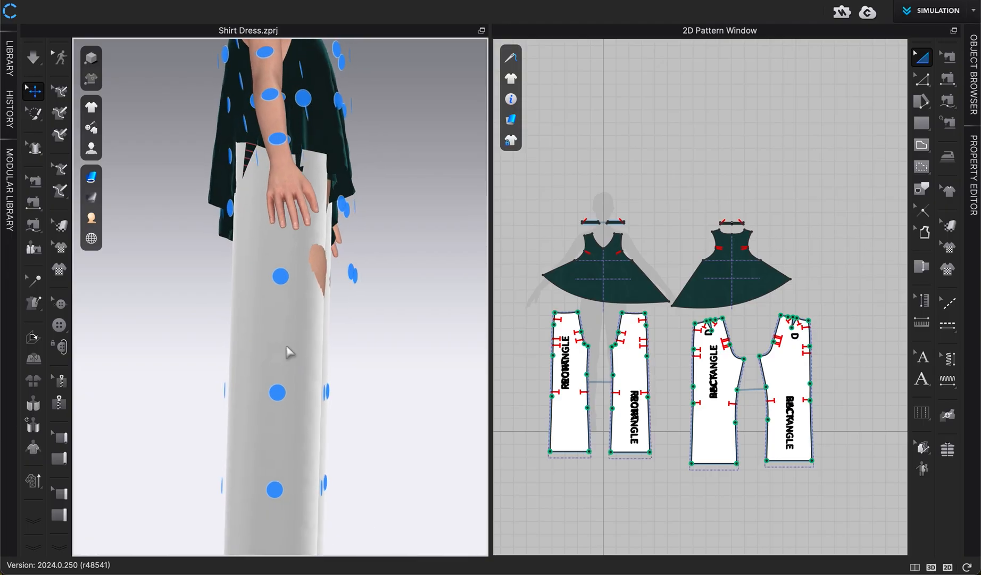
left_click(286, 309)
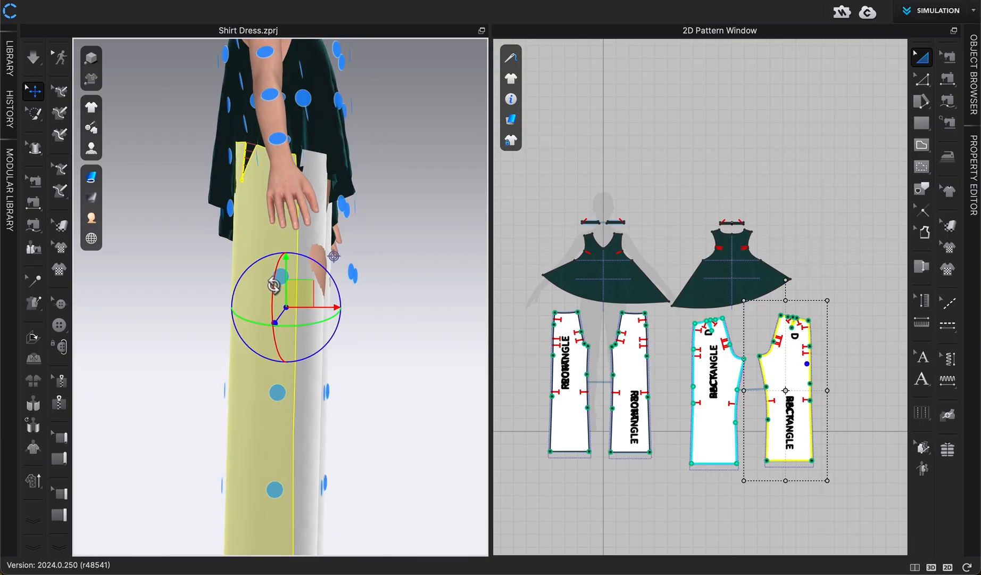
right_click_drag(189, 383, 272, 400)
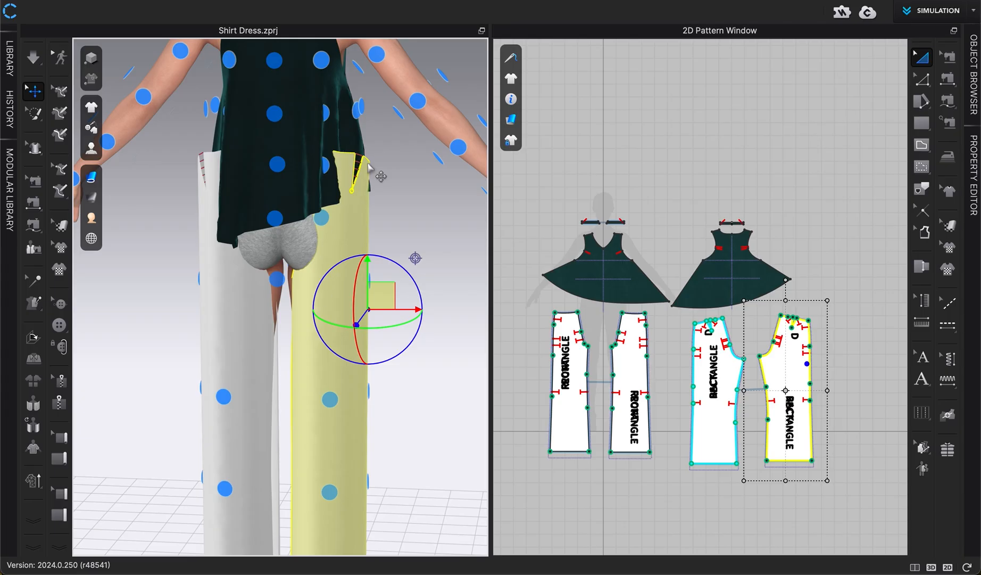
left_click(391, 428)
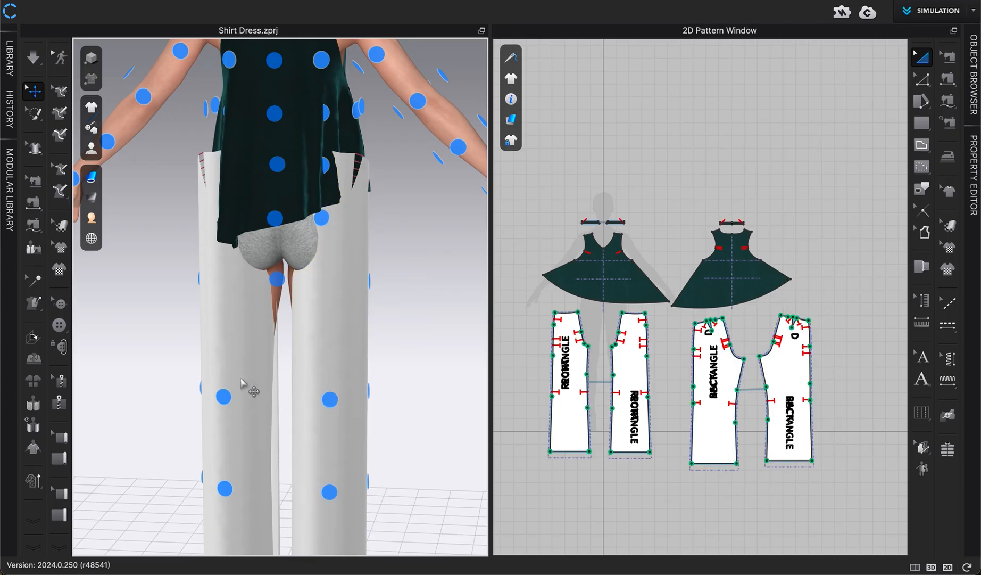
scroll(307, 390, "down", 4)
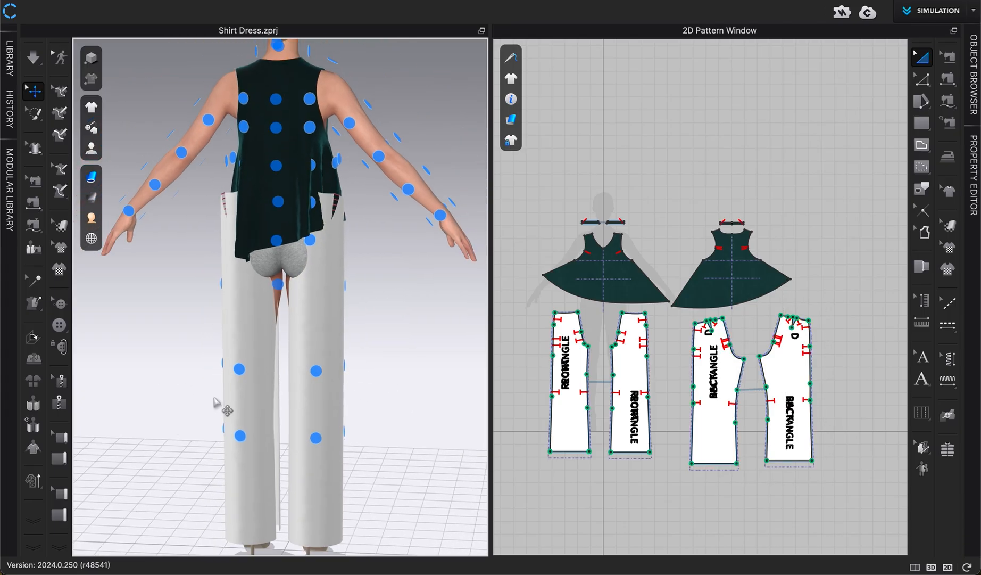
- Preview the pants from behind in Textured Surface rendering, then restore Thick Textured Surface rendering
mouse_move(92, 176)
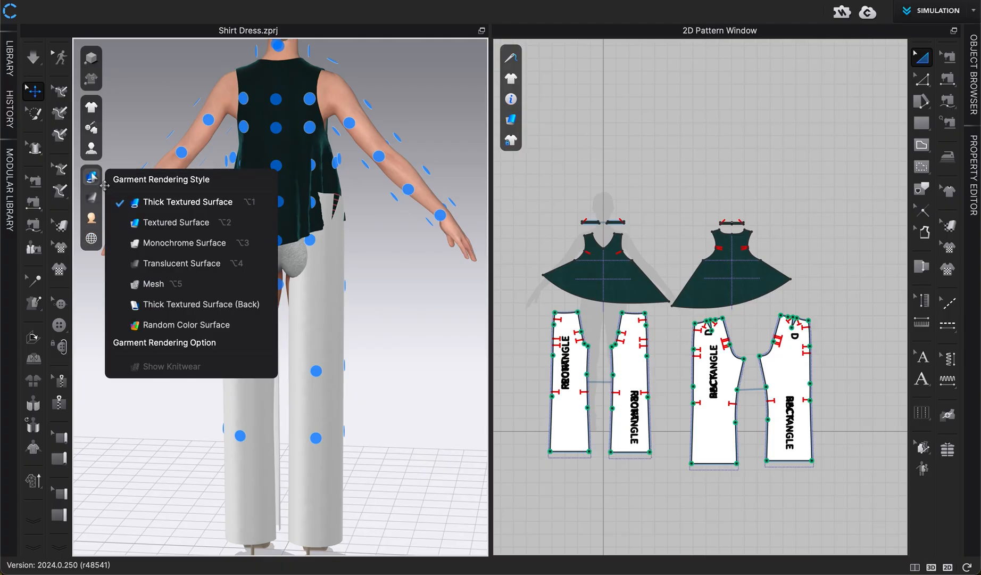
left_click(170, 222)
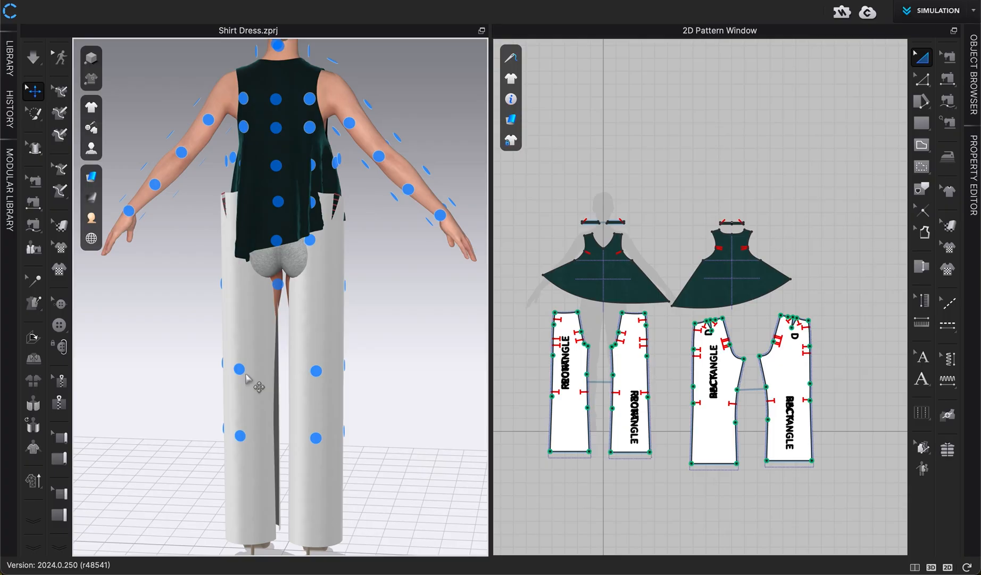
right_click_drag(266, 387, 298, 392)
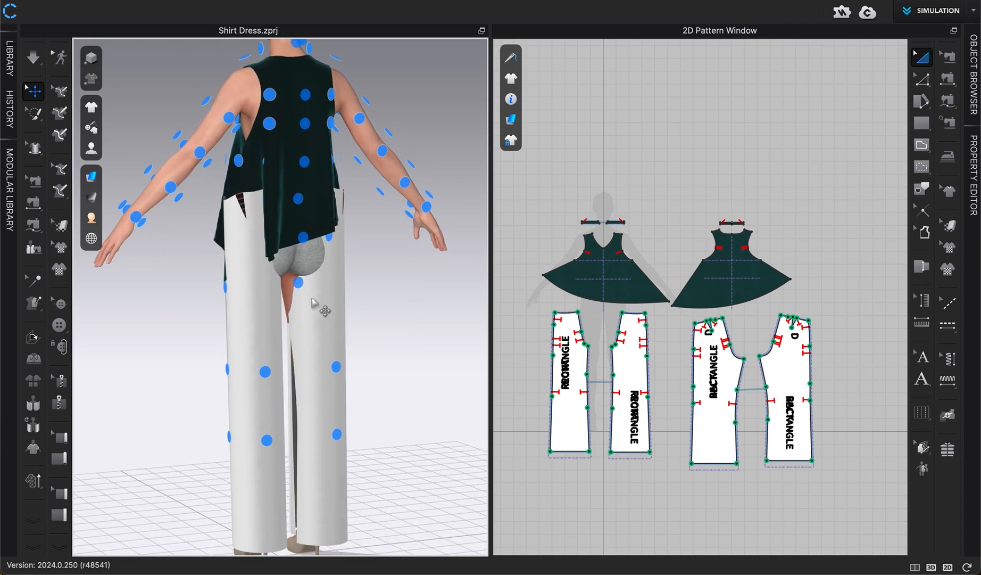
left_click(91, 177)
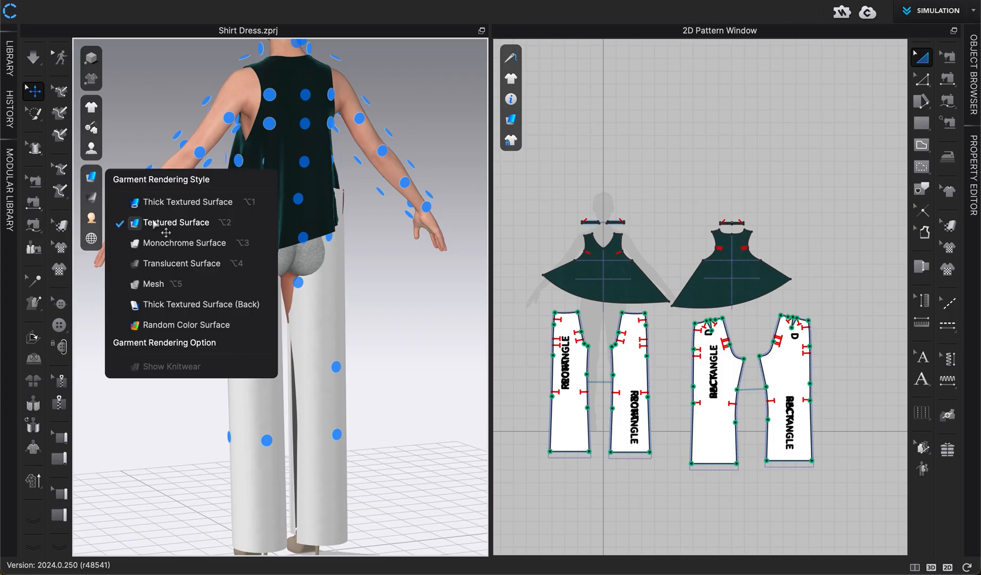
left_click(160, 202)
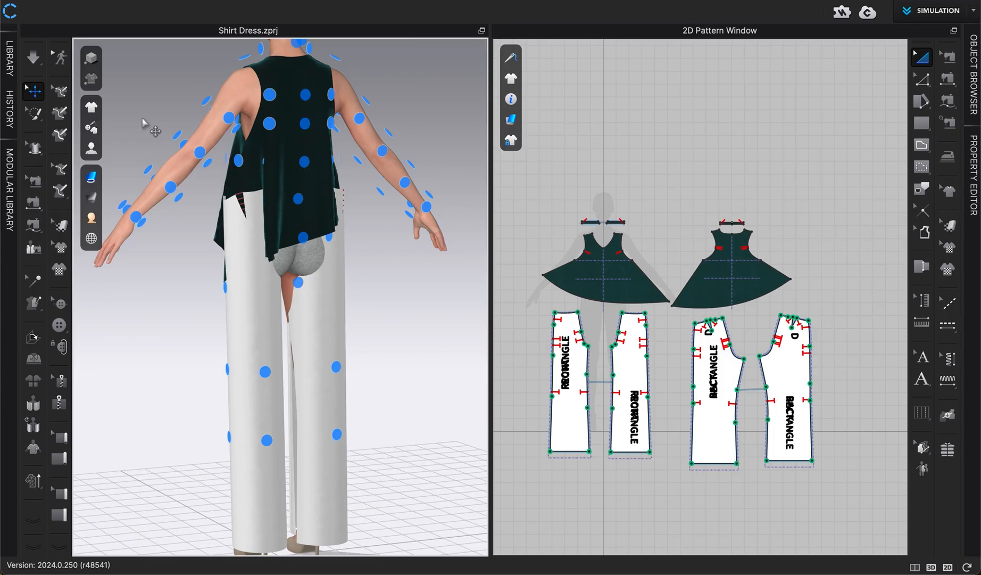
- Sew the front crotch curves of the two front pant pieces together with segment sewing
key("2")
key("shift+f")
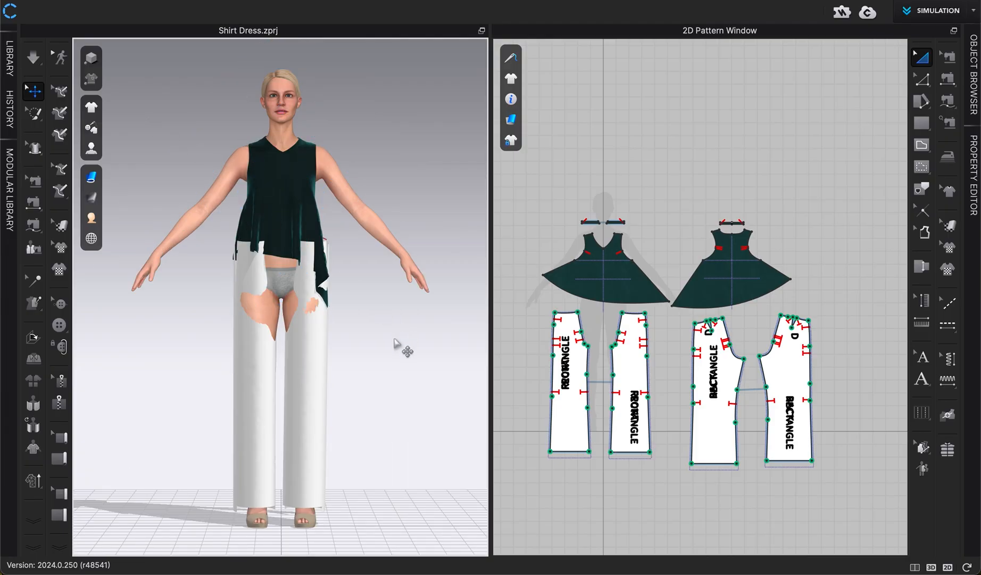
scroll(653, 537, "up", 2)
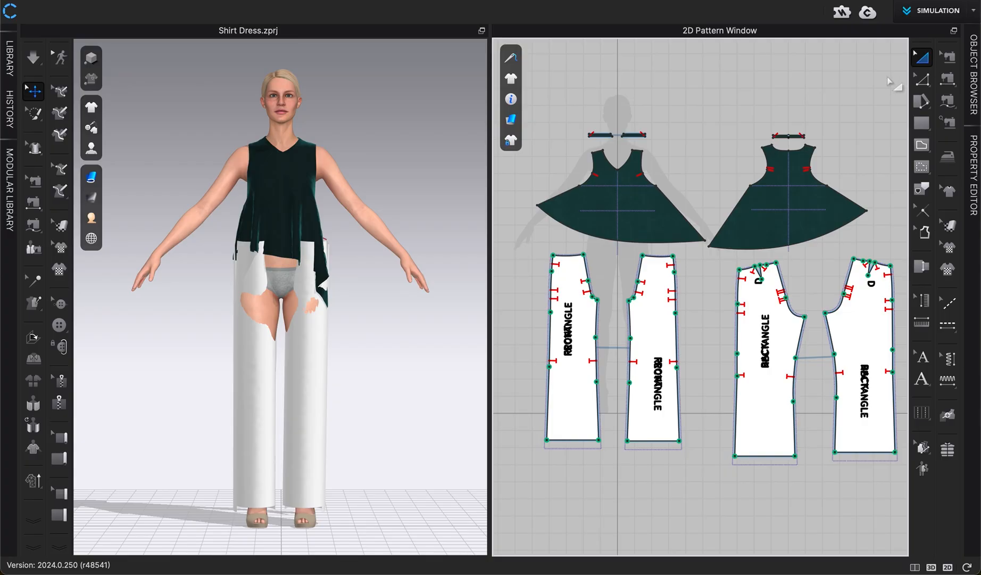
left_click(948, 102)
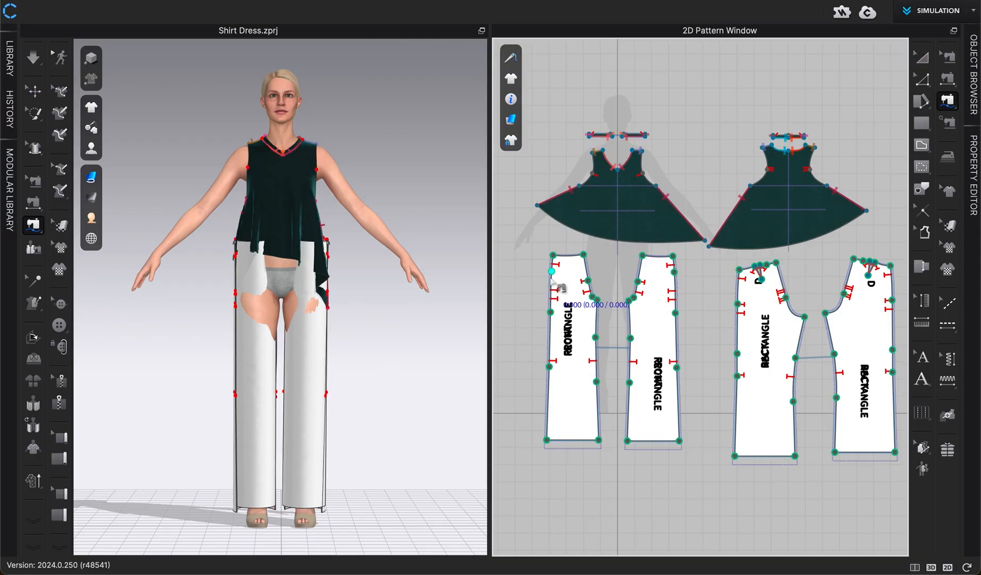
scroll(552, 276, "up", 2)
left_click(594, 248)
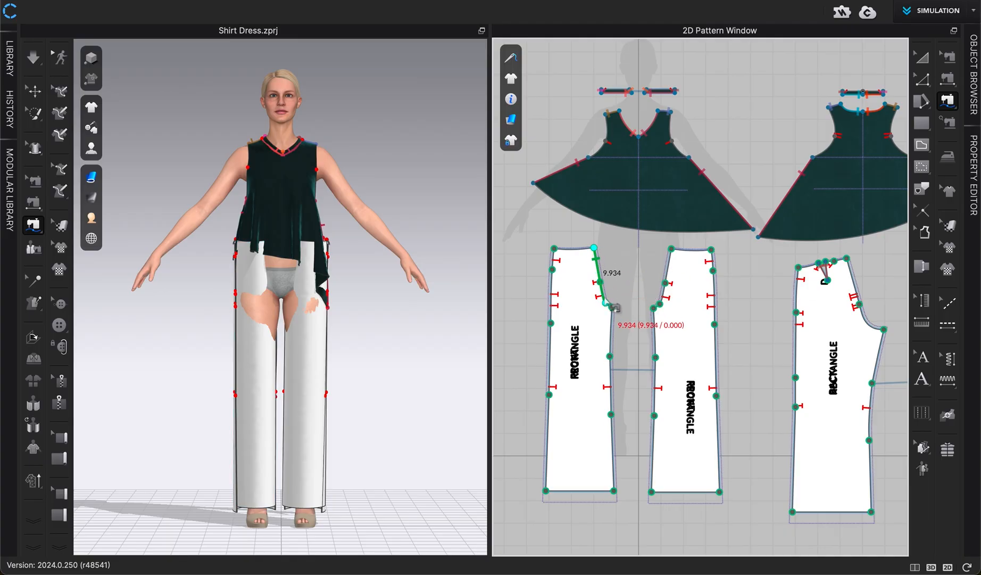
left_click(612, 306)
left_click(671, 249)
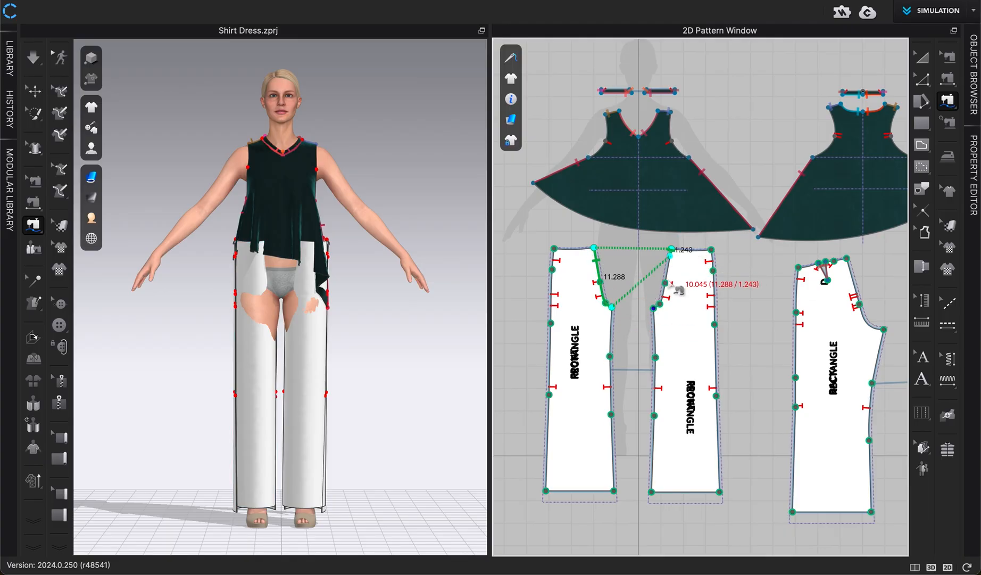
left_click(654, 307)
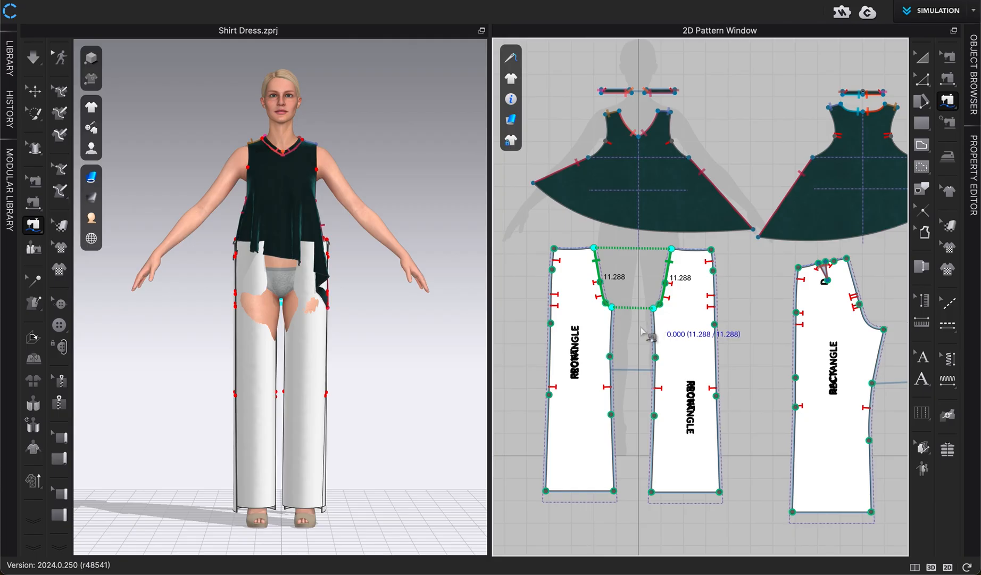
key("Return")
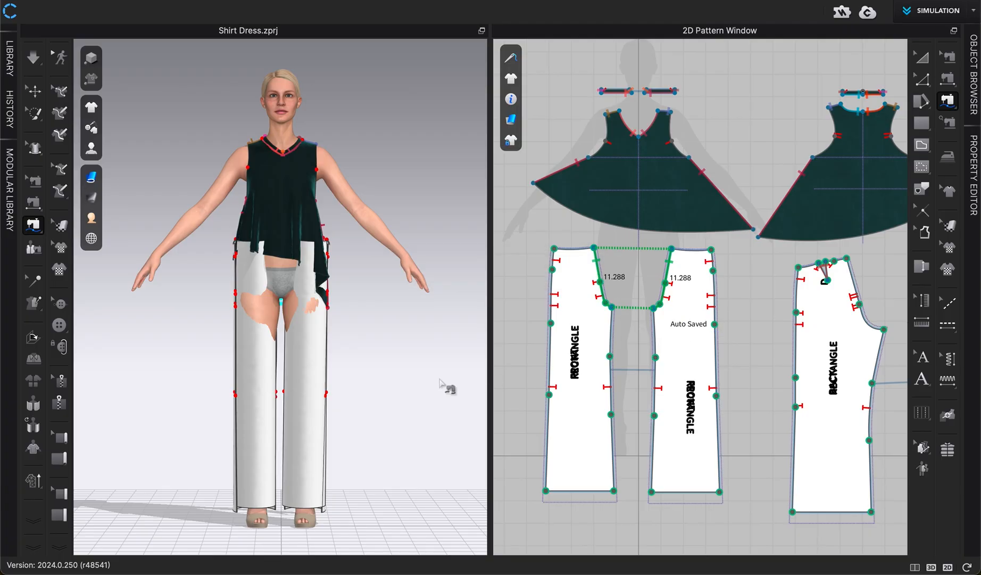
- Sew the outer side edge of the right front pant piece to the outer edge of the left back piece
right_click_drag(386, 398, 337, 398)
scroll(339, 401, "up", 3)
scroll(342, 406, "up", 1)
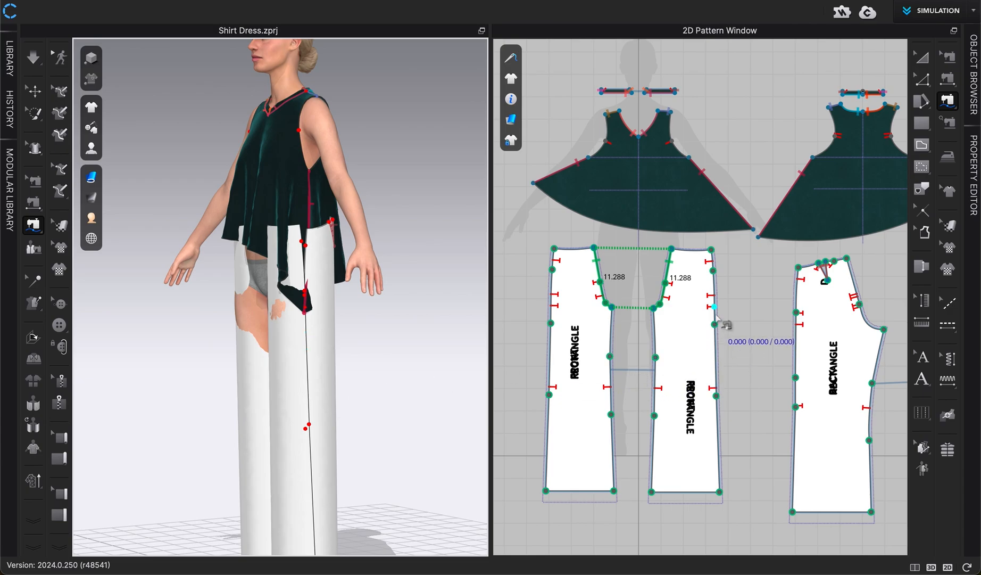
scroll(711, 330, "down", 3)
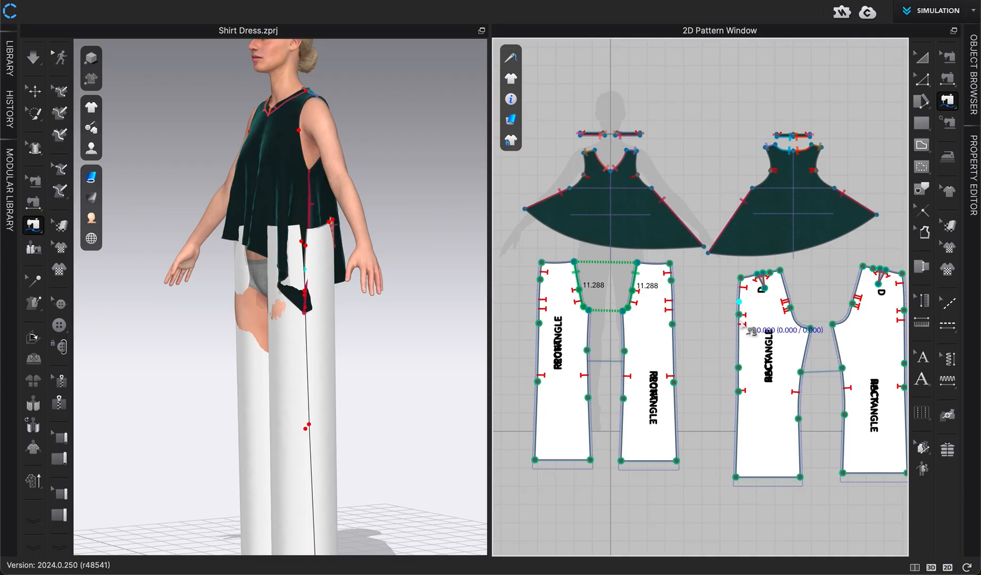
middle_click_drag(753, 325, 719, 325)
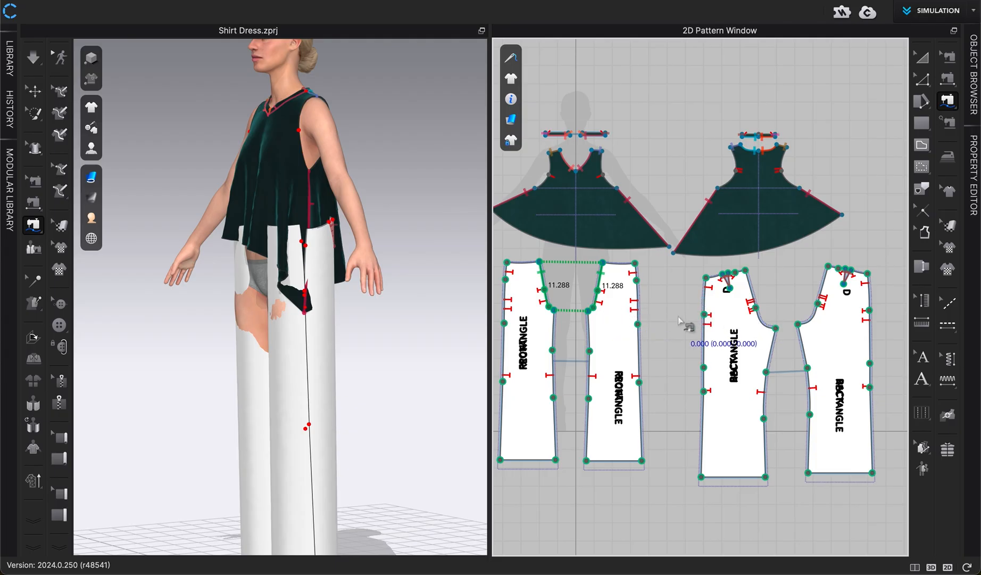
left_click(635, 262)
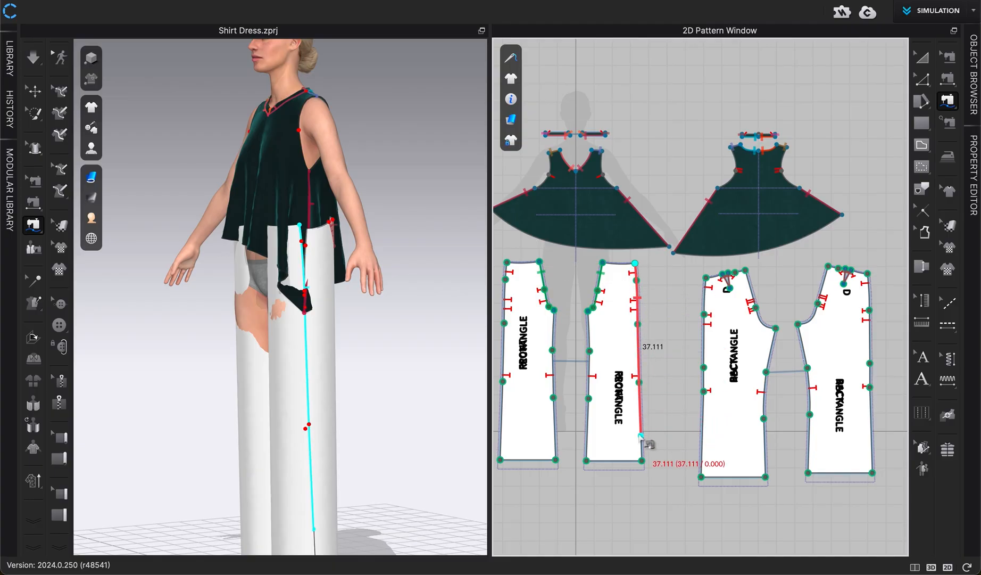
left_click(642, 460)
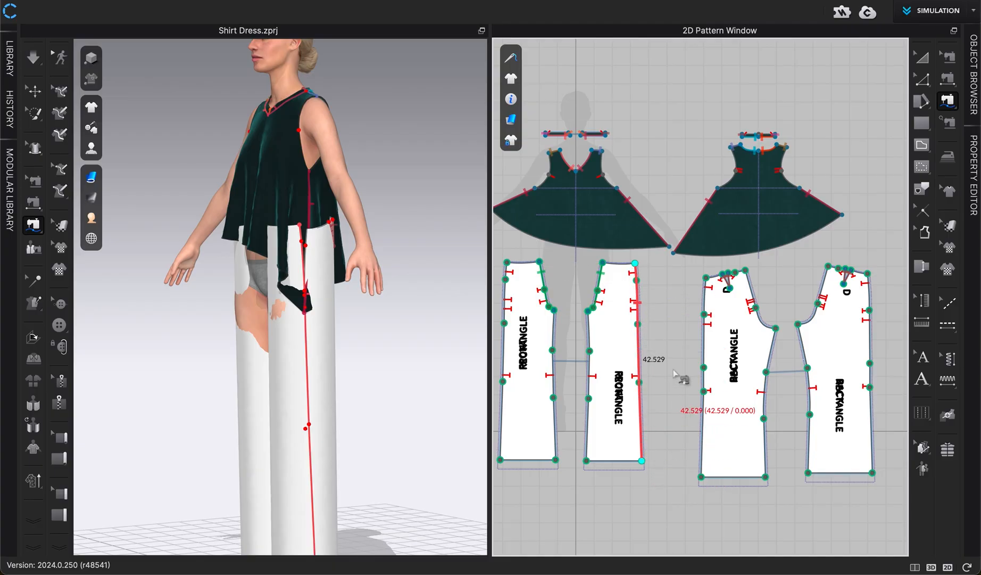
left_click(705, 278)
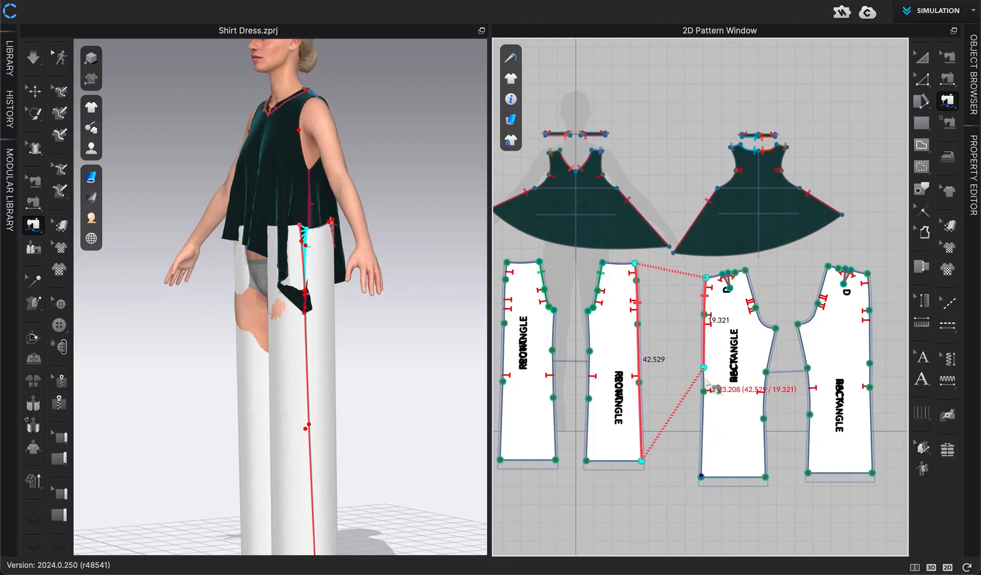
left_click(701, 477)
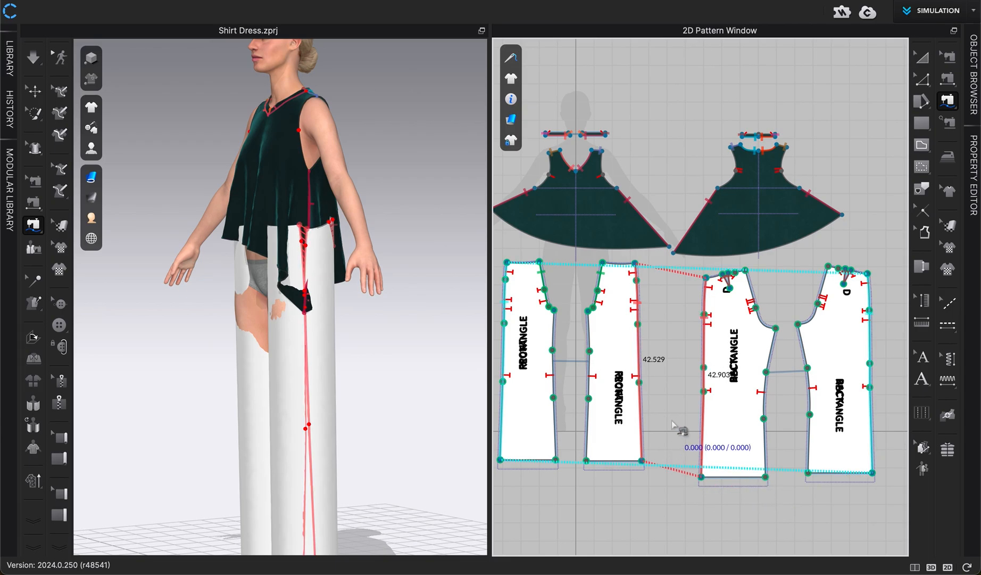
- Sew the inseam of the right front pant piece to the inseam of the right back piece
left_click(588, 311)
left_click(586, 461)
left_click(798, 323)
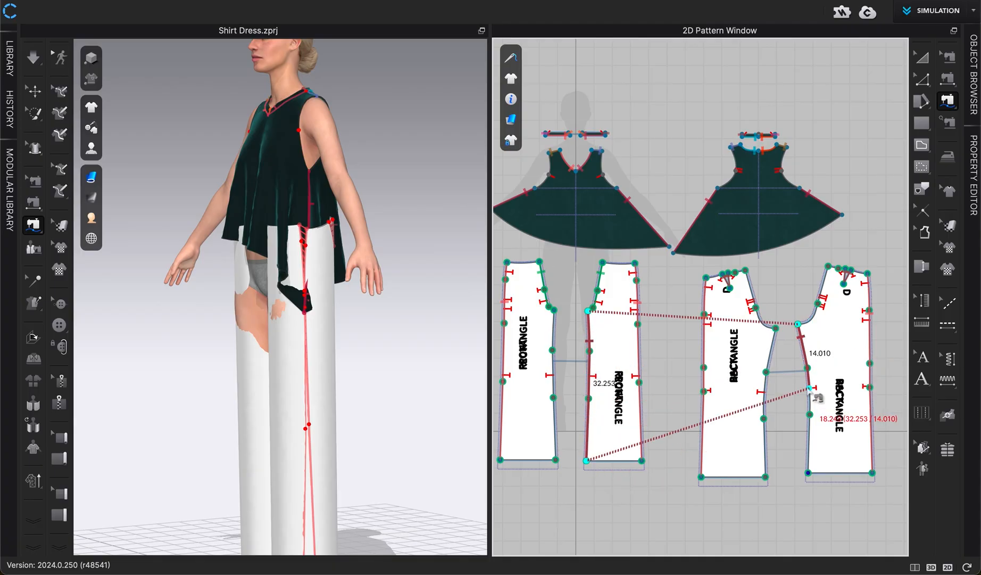
left_click(807, 472)
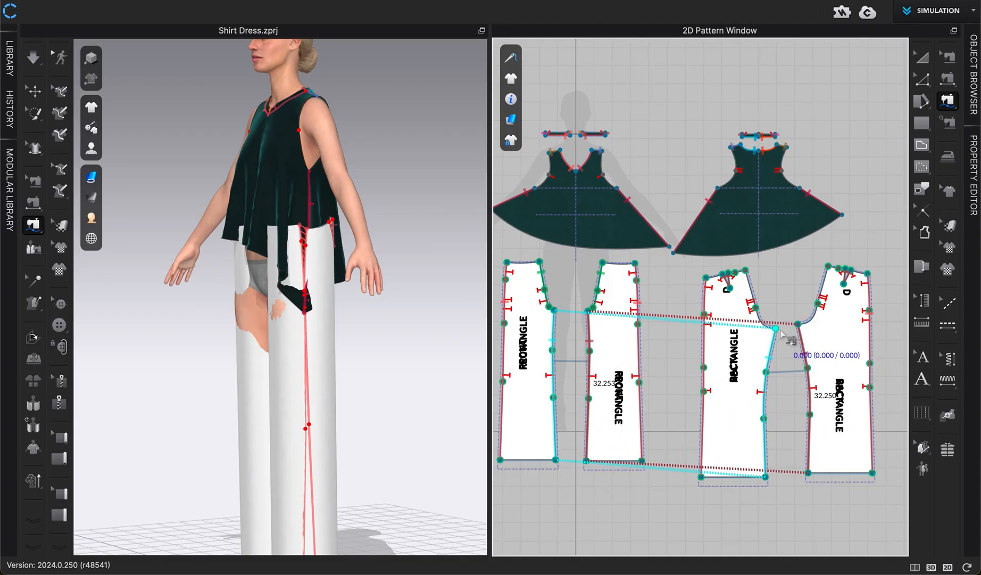
- Sew the back crotch curves of the two back pant pieces together and leave the sewing tool
left_click(744, 271)
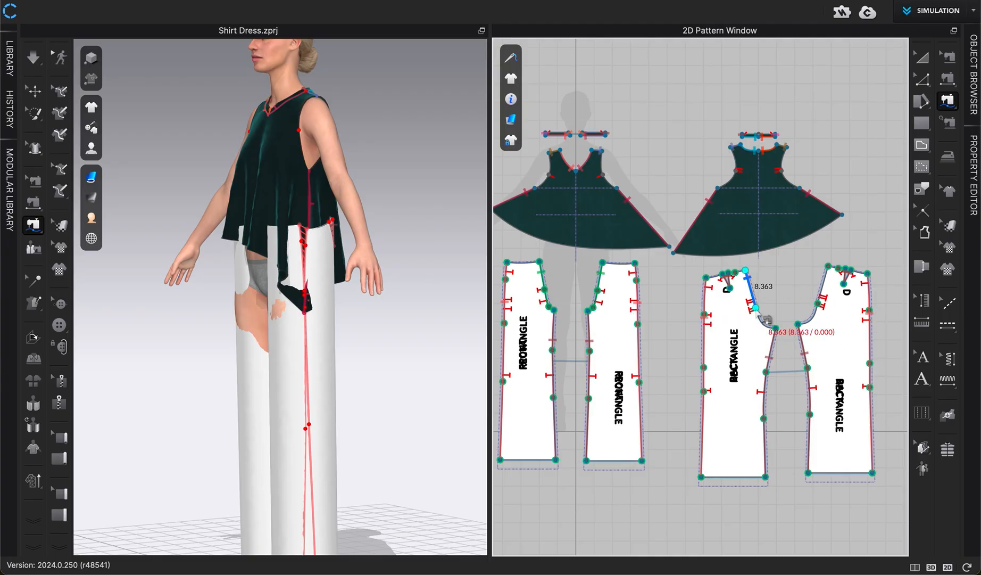
left_click(775, 328)
left_click(828, 265)
left_click(798, 324)
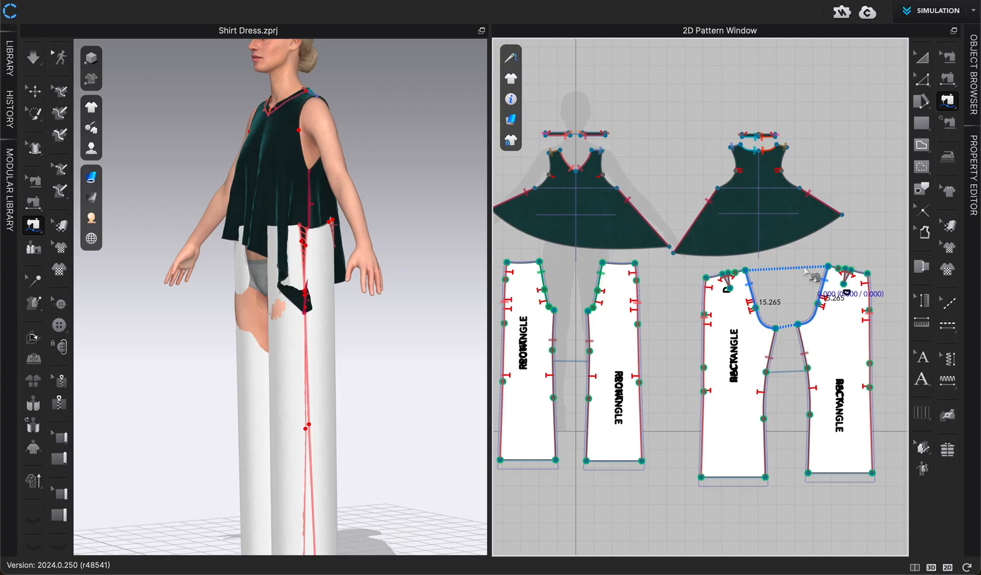
scroll(803, 271, "up", 5)
middle_click_drag(773, 290, 842, 310)
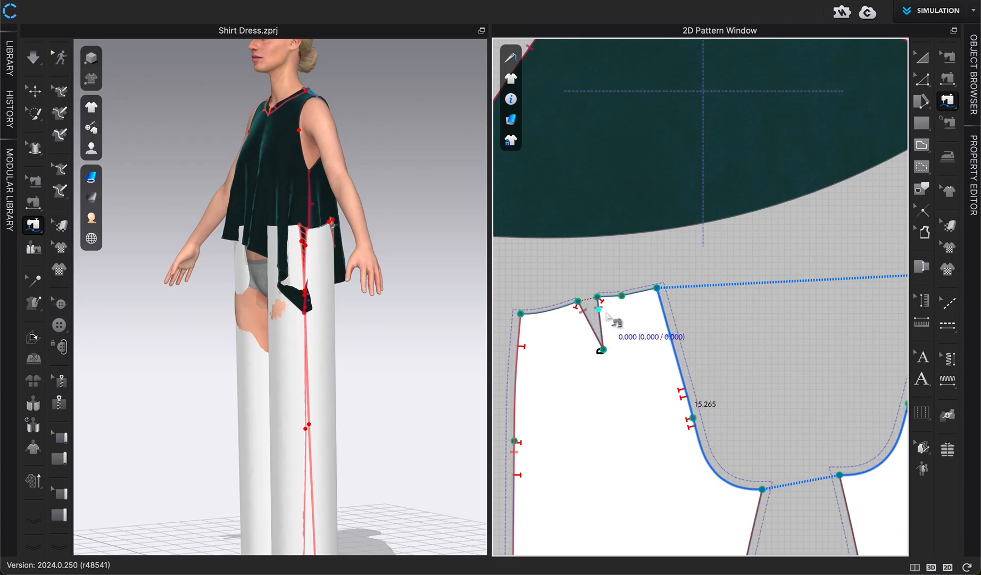
scroll(777, 358, "down", 6)
scroll(774, 356, "up", 4)
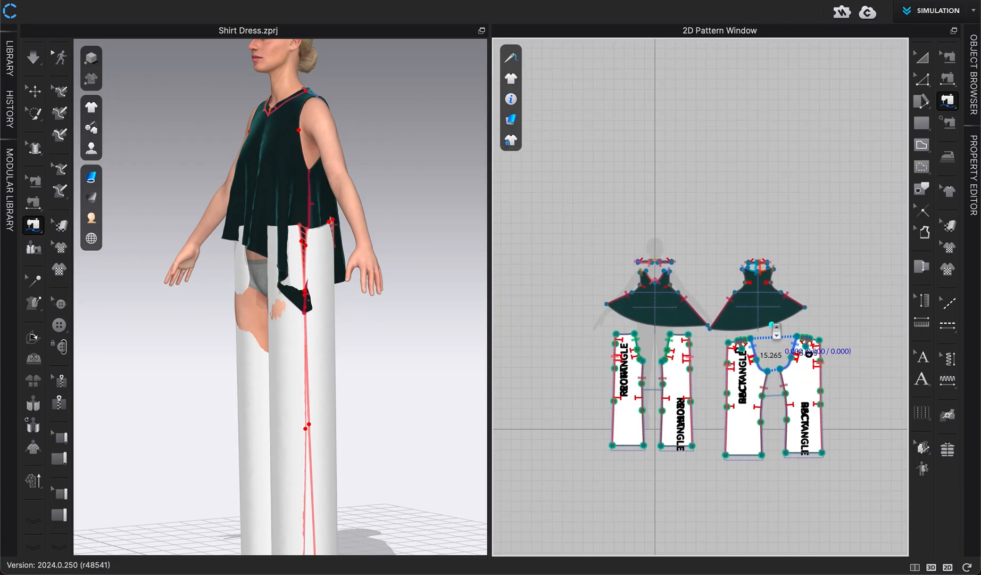
scroll(700, 346, "down", 2)
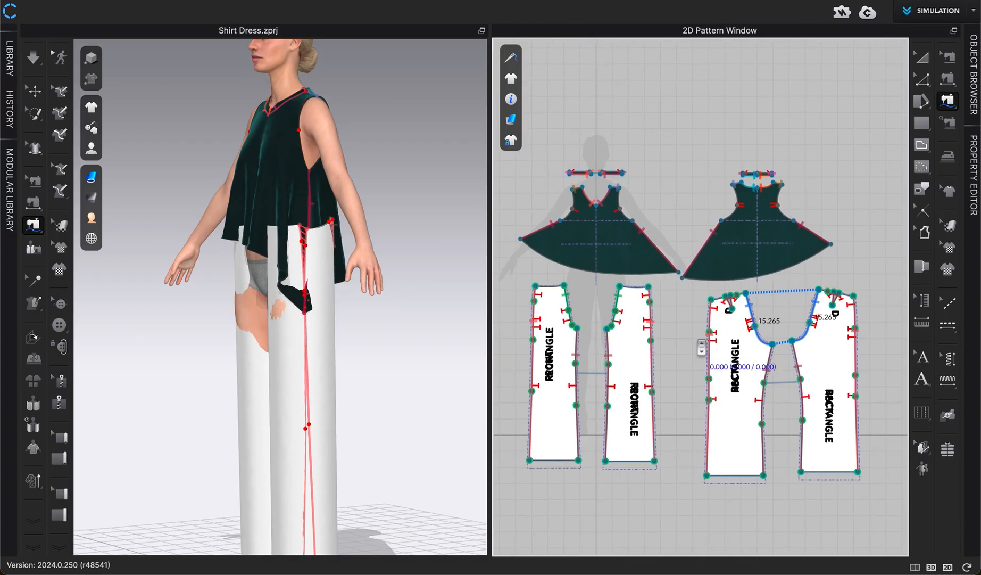
middle_click_drag(700, 353, 693, 370)
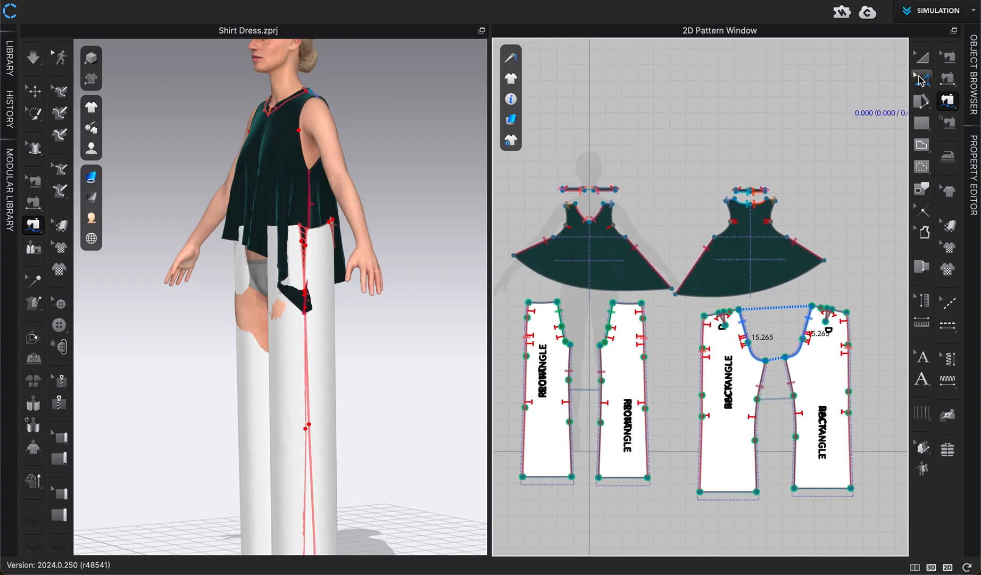
left_click(920, 59)
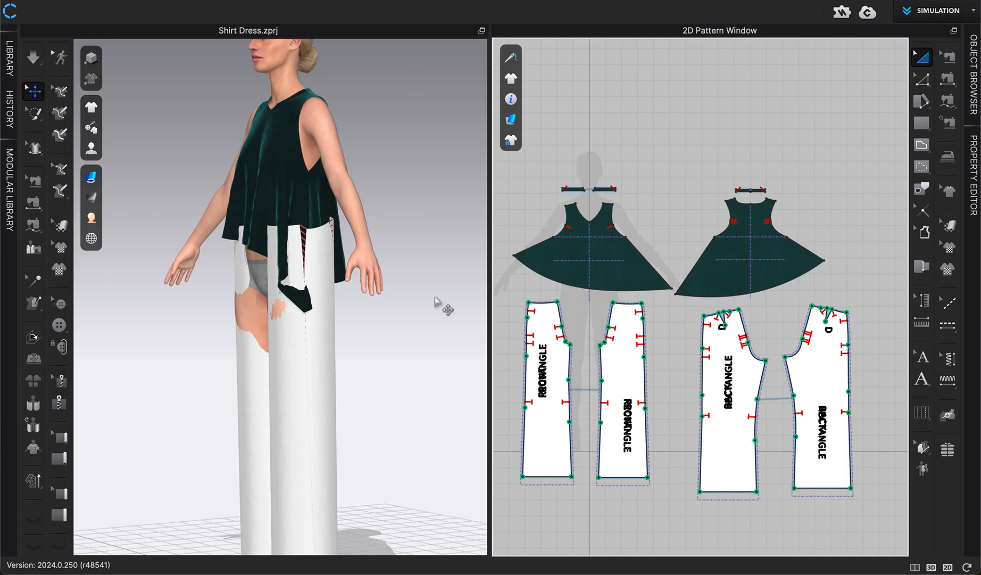
- Inspect the sewn back pant pieces in the 3D view from behind, selecting each back piece
left_click(402, 323)
key("2")
scroll(402, 324, "up", 5)
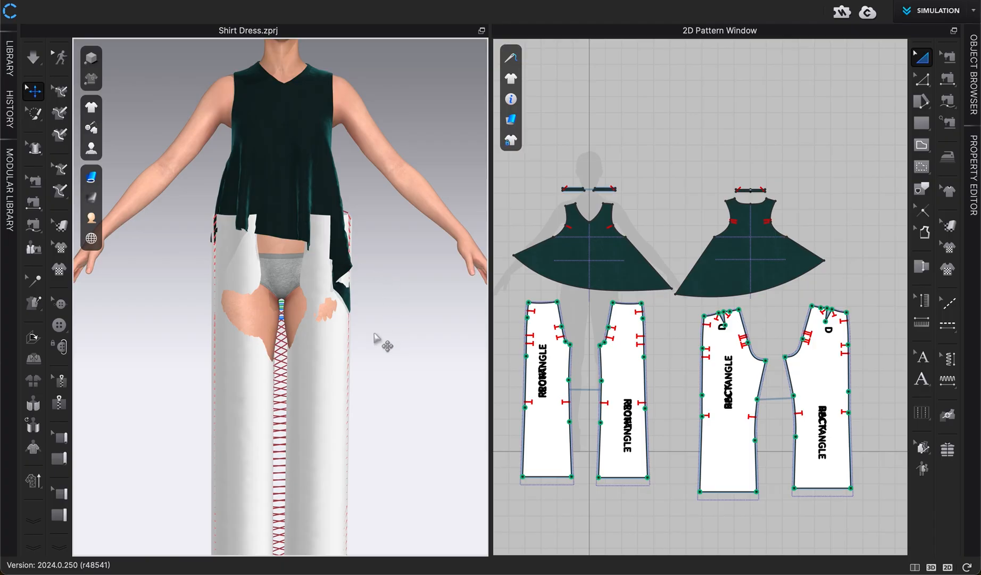
right_click_drag(371, 334, 219, 336)
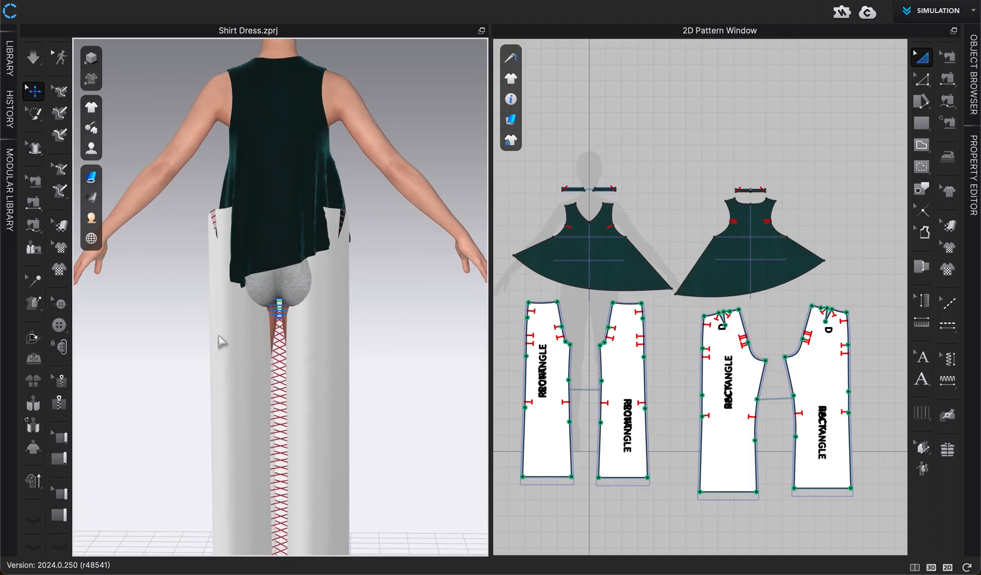
left_click(305, 376)
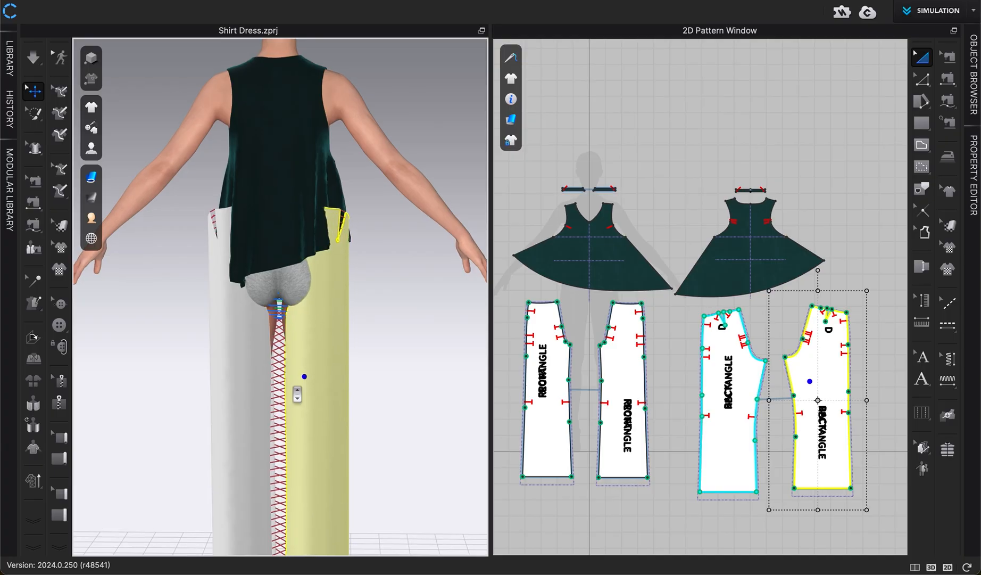
scroll(298, 395, "up", 2)
middle_click_drag(297, 394, 299, 314)
right_click_drag(267, 388, 248, 391)
left_click(242, 388)
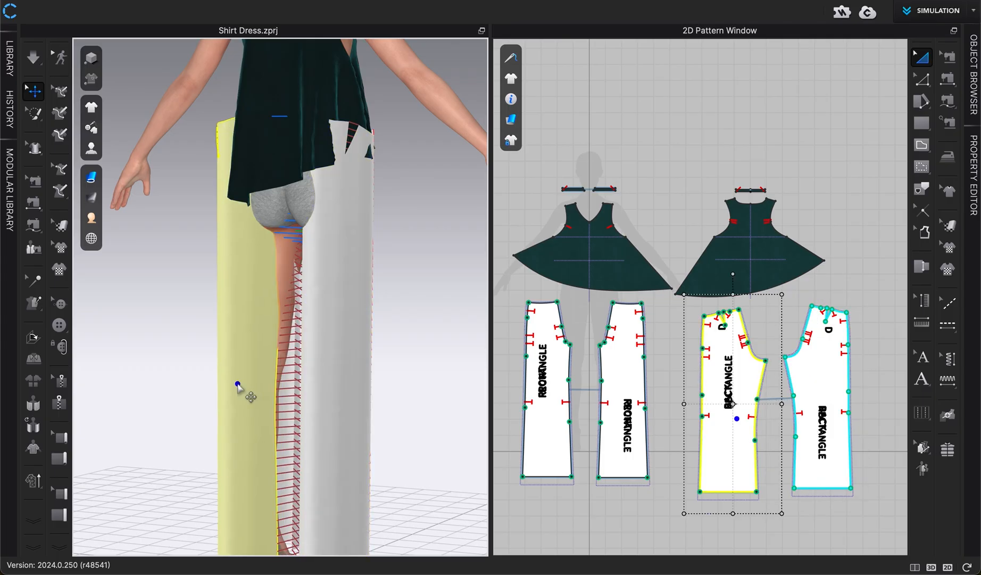
right_click_drag(352, 391, 241, 387)
- Nudge both front pant pieces slightly downward on the legs in the 3D view
key("2")
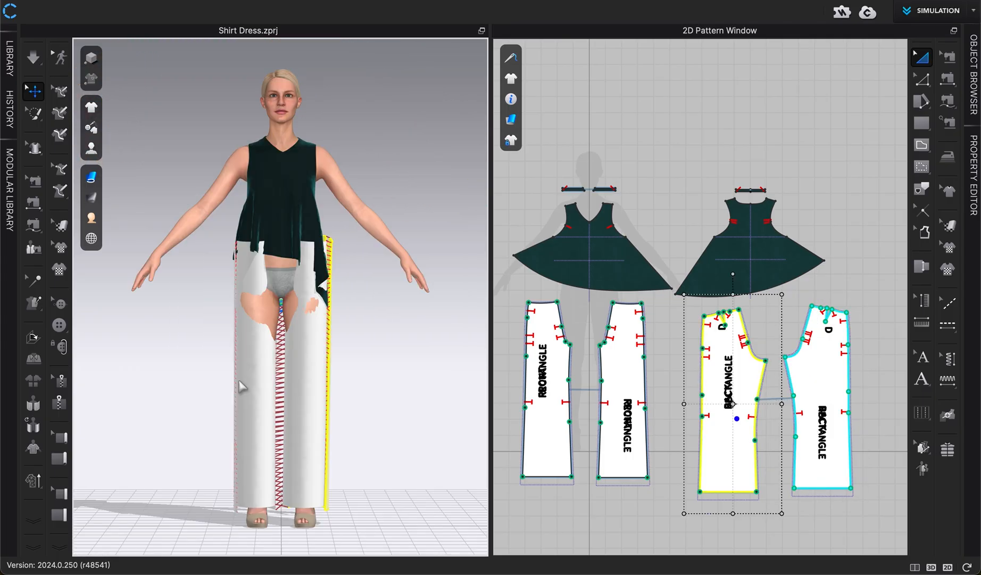
left_click(258, 409)
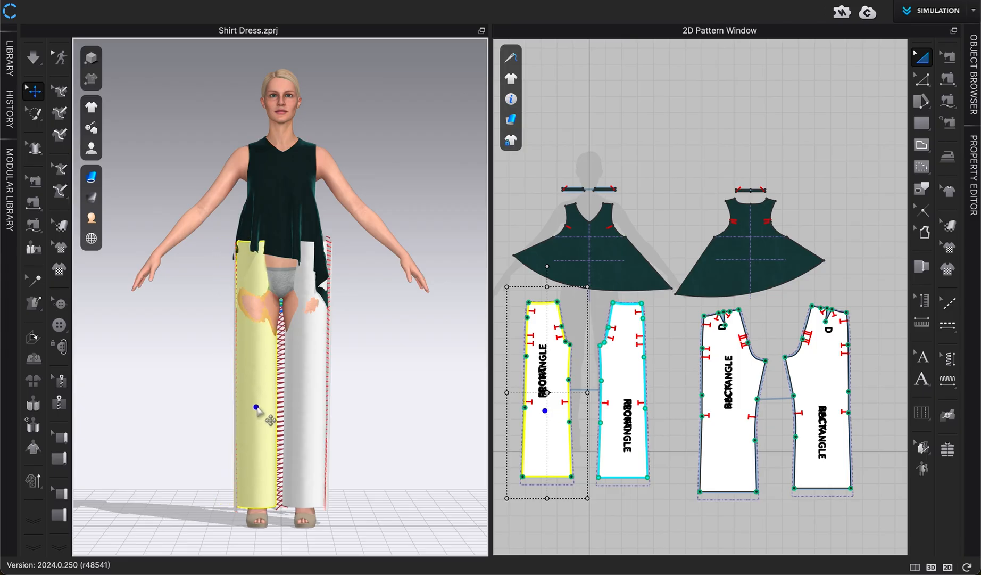
left_click_drag(249, 420, 241, 446)
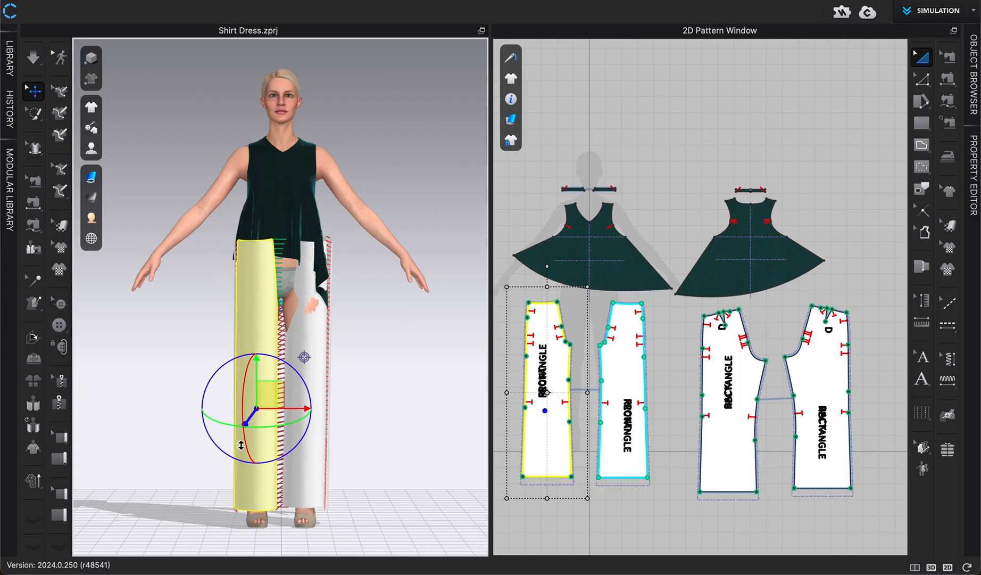
left_click(319, 397)
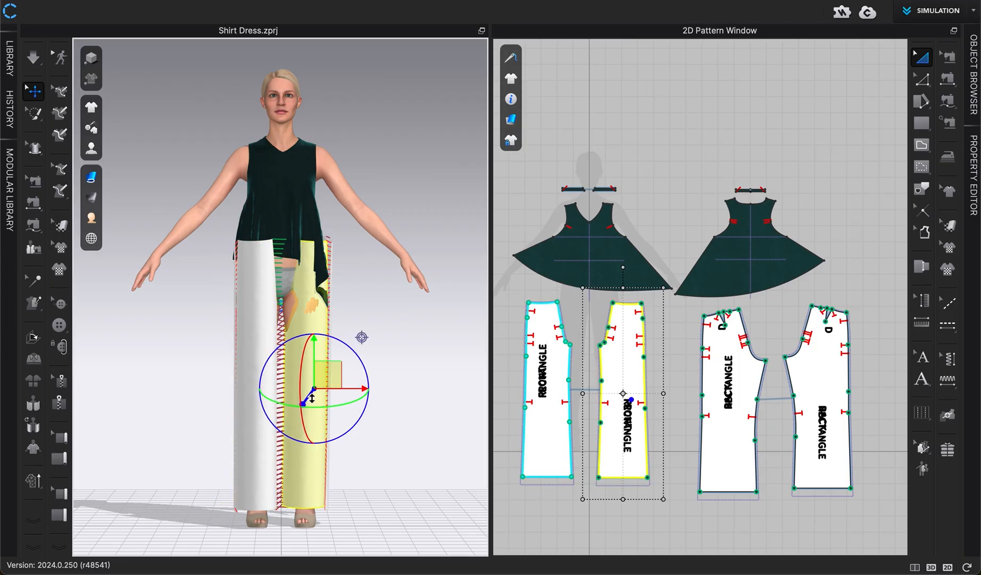
left_click_drag(312, 397, 299, 424)
- From behind the avatar, move the last back pant piece slightly downward on the leg
right_click_drag(292, 447, 432, 448)
scroll(362, 444, "up", 5)
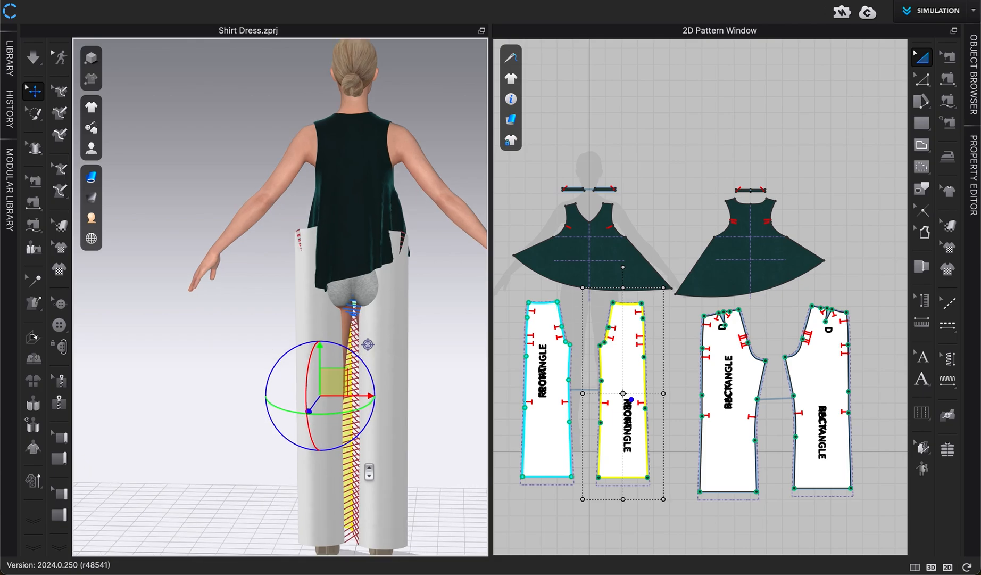
left_click(362, 426)
left_click_drag(352, 438, 349, 459)
mouse_move(309, 470)
right_mouse_down()
mouse_move(326, 467)
mouse_move(312, 467)
right_mouse_up()
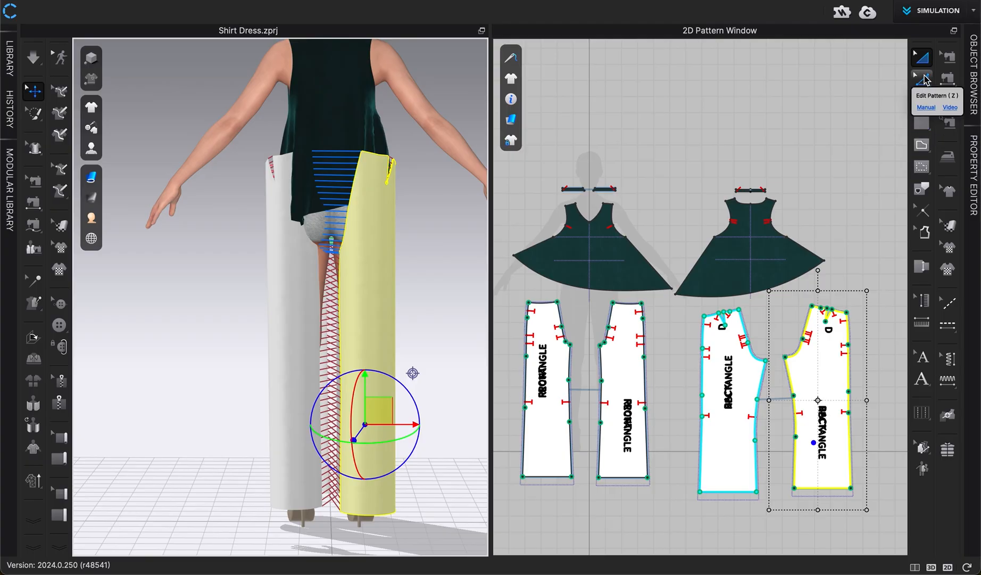
- With the Edit Sewing tool, select an incorrect seam on the back pant pieces and delete it
left_click(947, 56)
left_click(766, 374)
key("Delete")
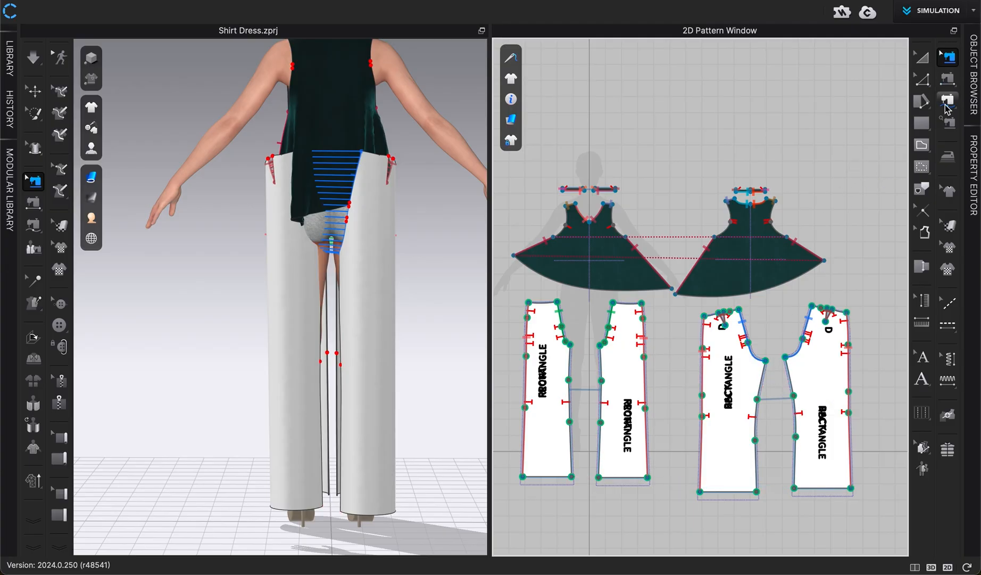
- Sew the inseam of the second front pant piece to the inseam of the first back piece with segment sewing, then leave the tool
left_click(946, 102)
left_click(599, 477)
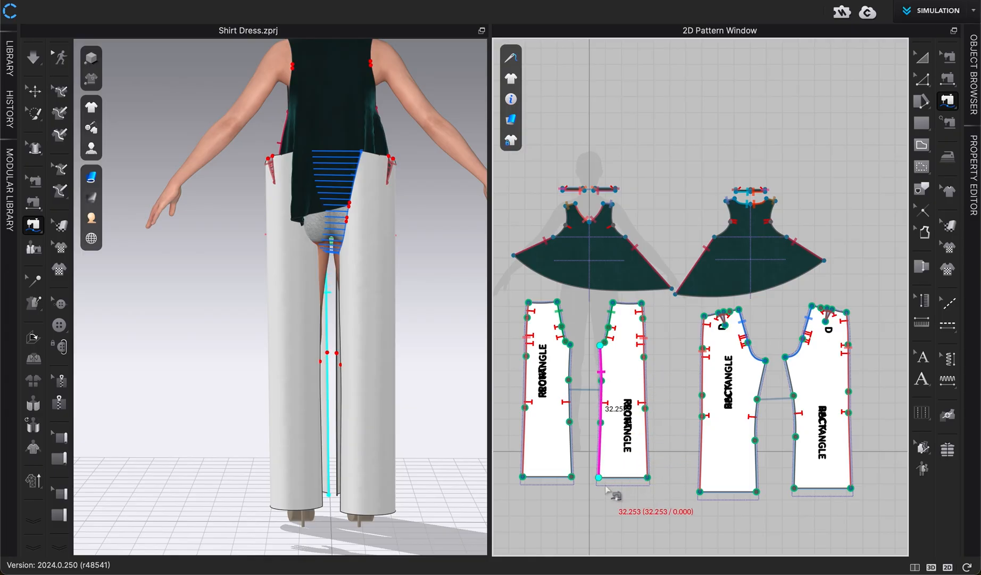
left_click(765, 360)
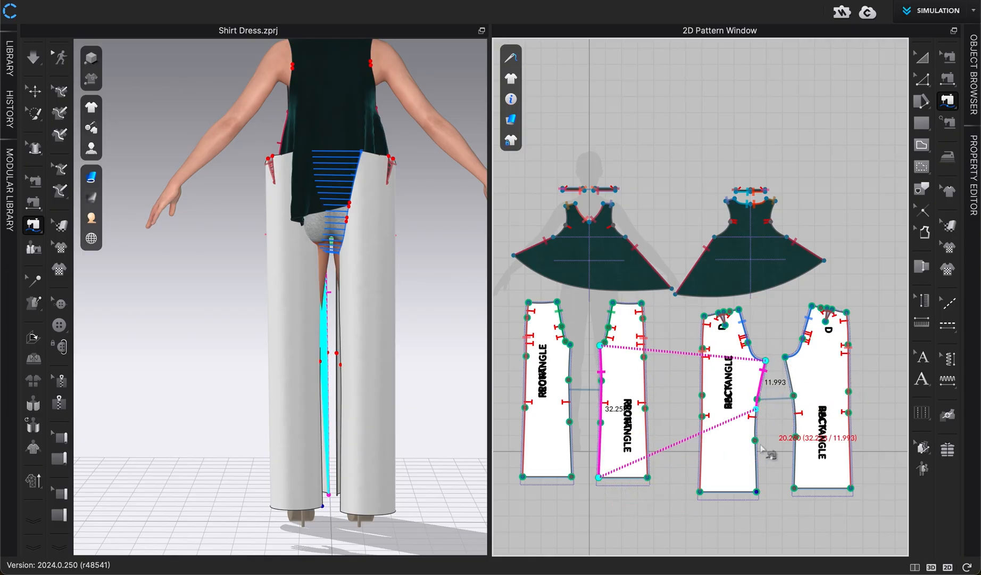
left_click(758, 491)
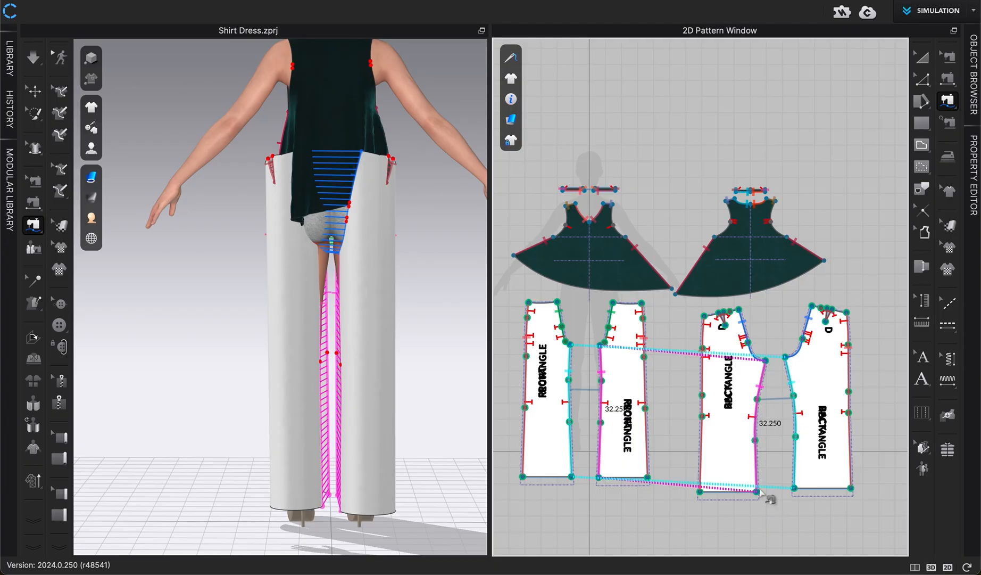
left_click(925, 59)
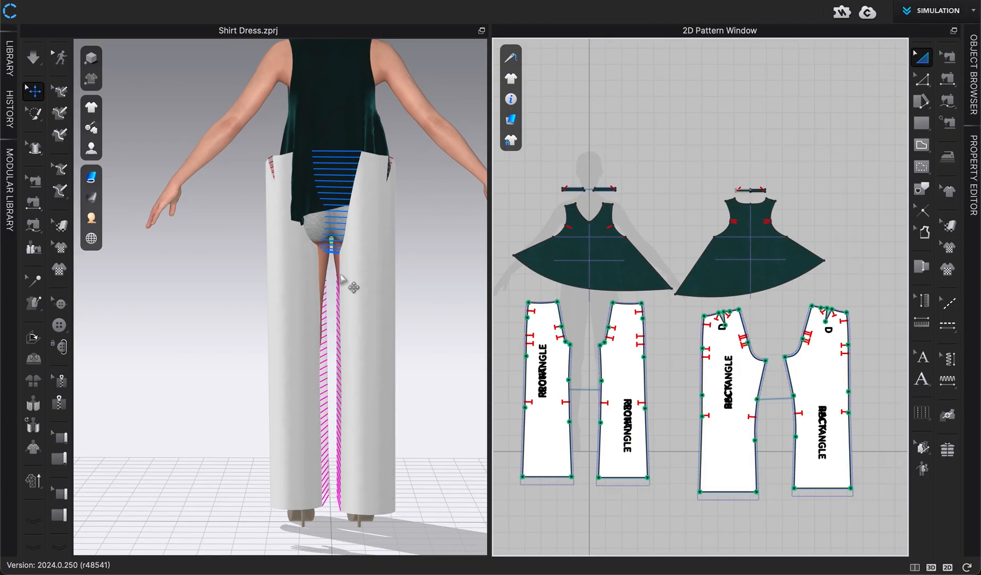
- Run the simulation to drape the pants on the avatar, pulling the top and pants into place, then stop it
key("2")
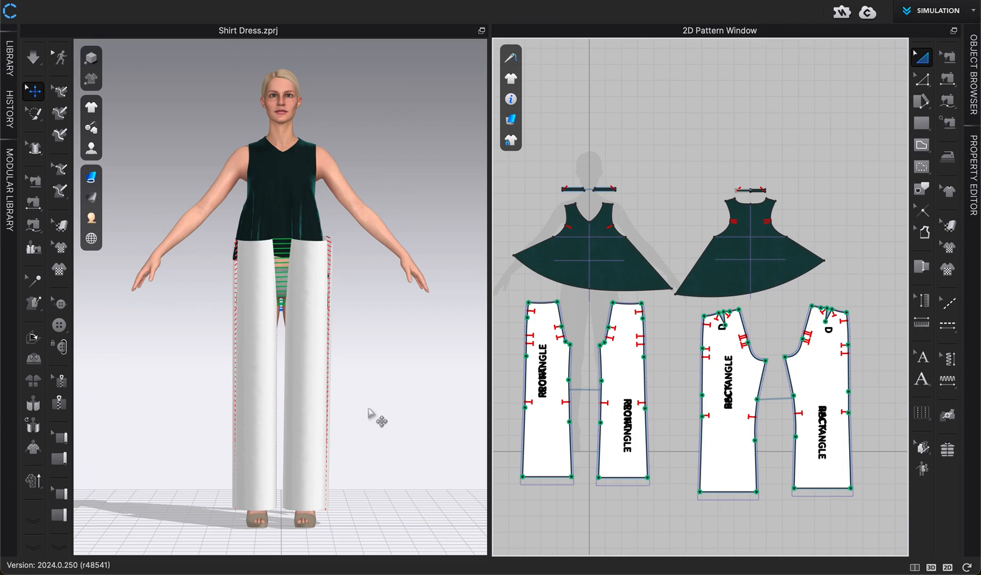
scroll(281, 294, "up", 2)
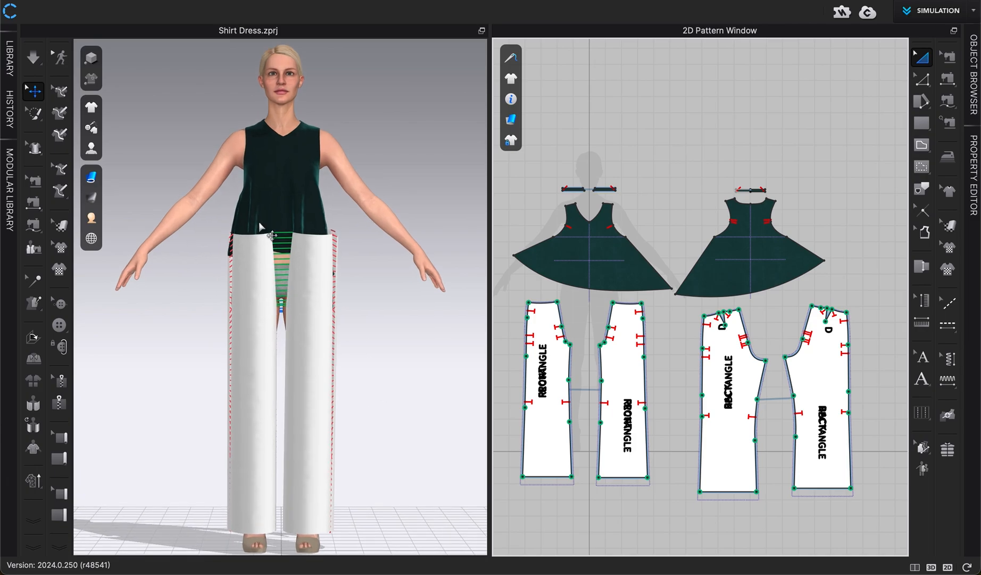
key("space")
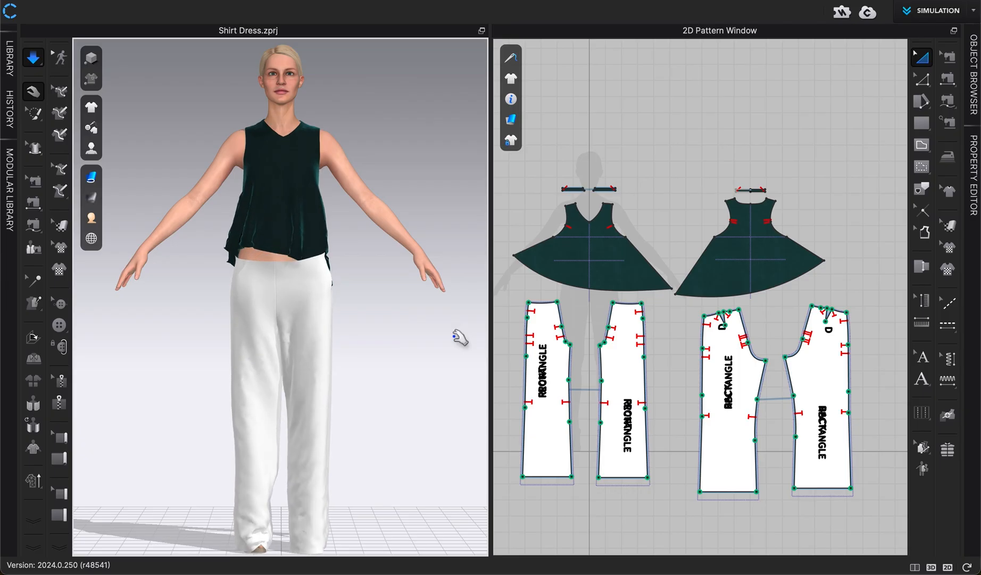
scroll(402, 306, "down", 1)
left_click_drag(317, 254, 409, 204)
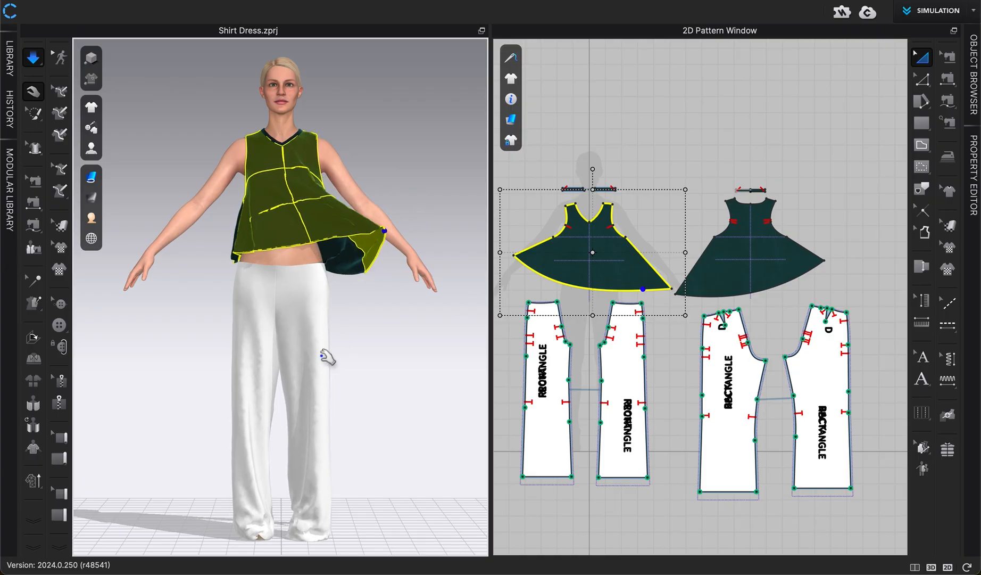
left_click(360, 368)
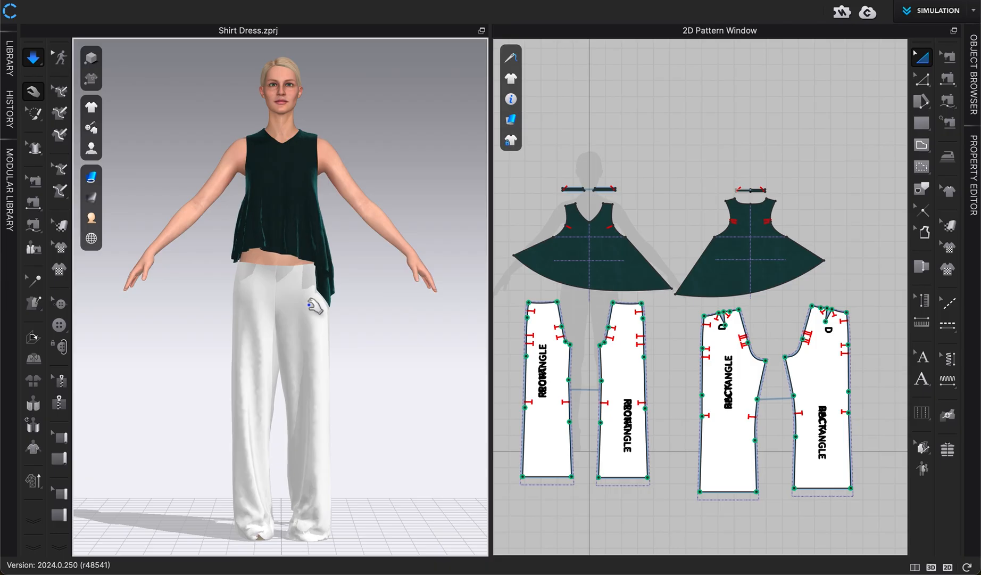
right_click_drag(353, 361, 221, 370)
key("2")
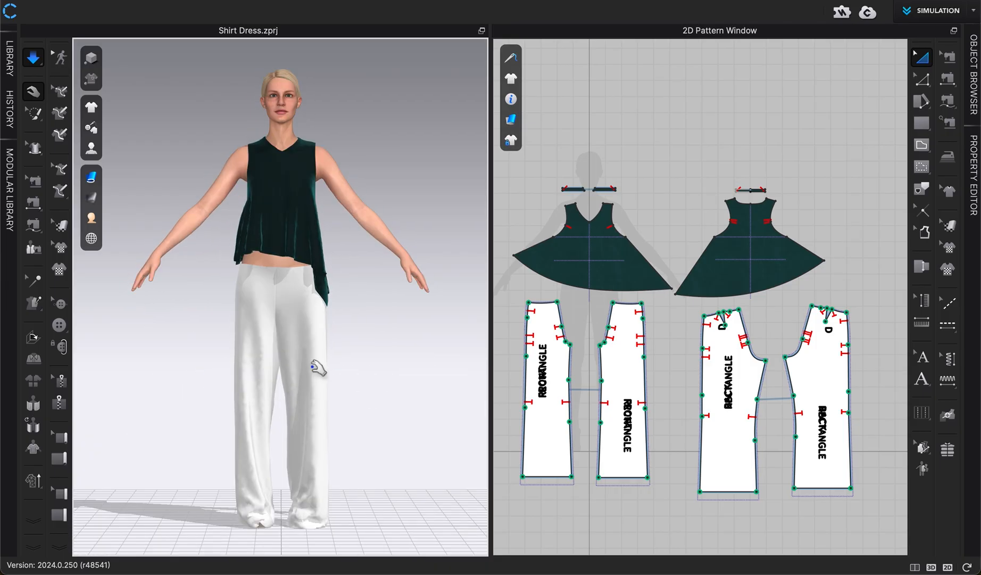
key("space")
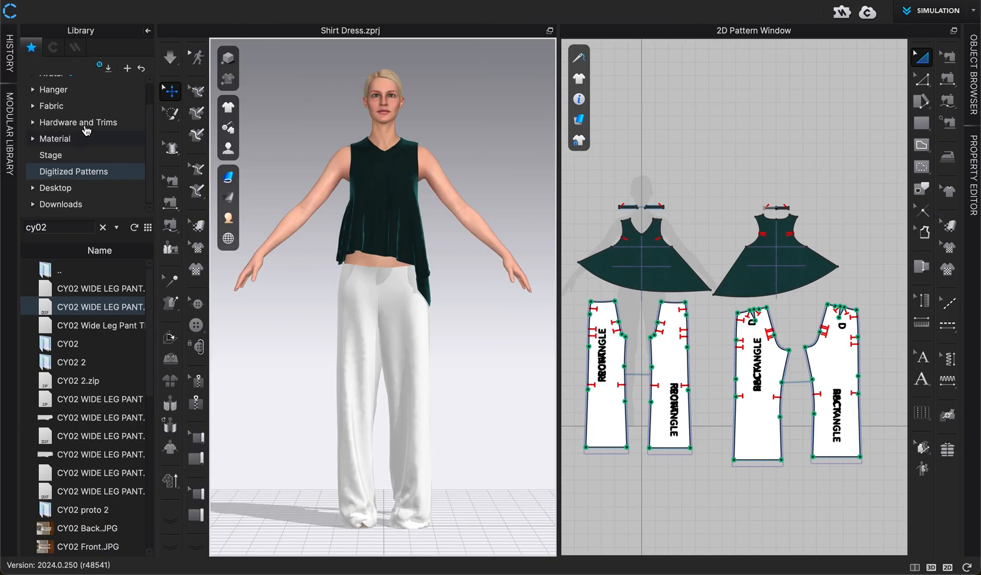
- Browse the library's avatar sizes and apply the US_ASTM_Missy_Straight_8 avatar size
scroll(59, 107, "up", 1)
left_click(56, 101)
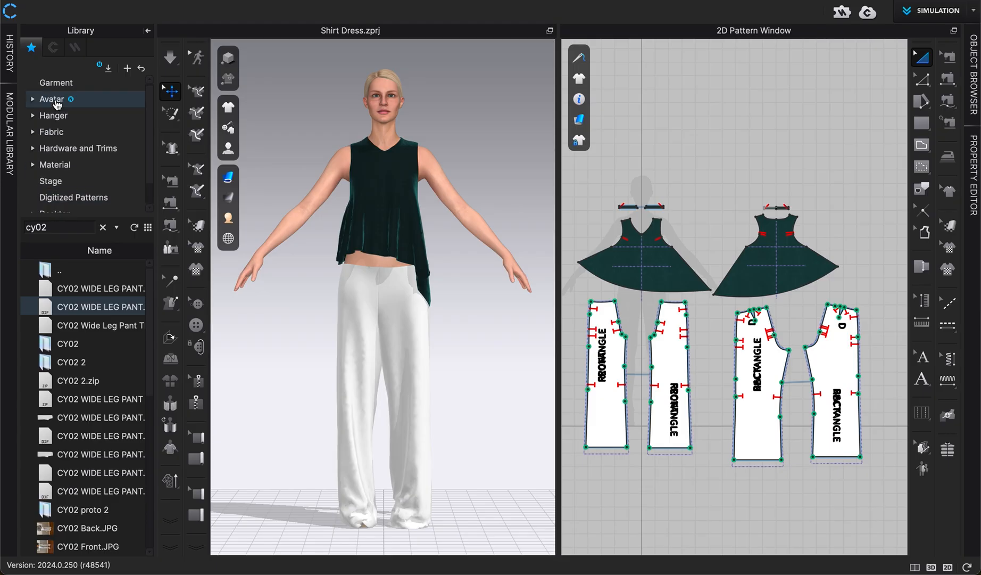
double_click(78, 307)
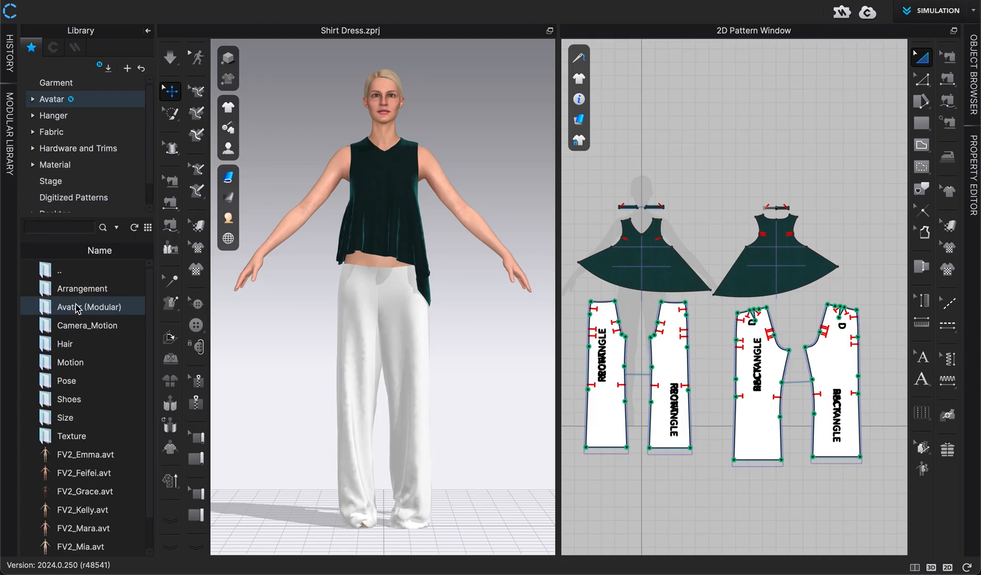
double_click(77, 307)
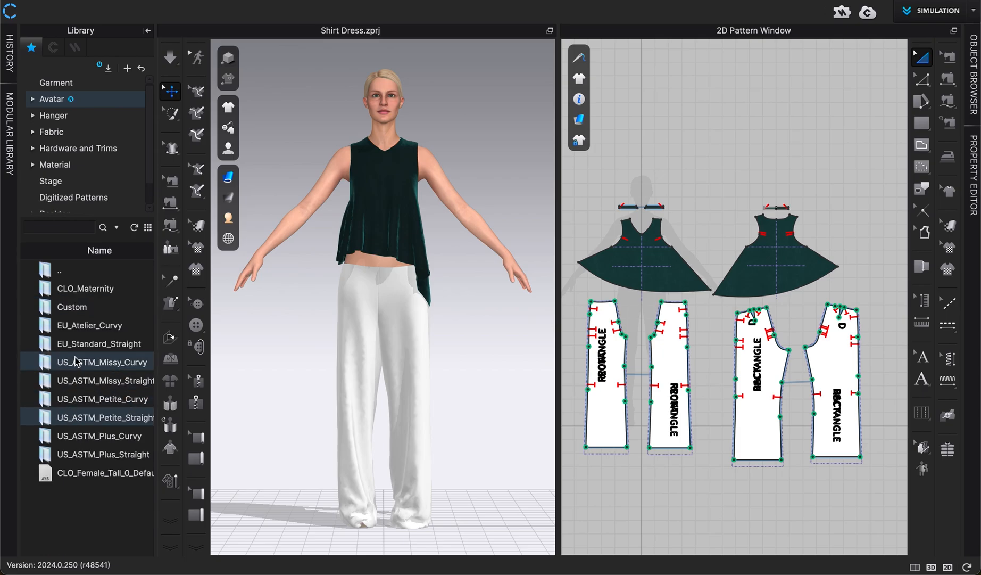
double_click(79, 344)
mouse_move(78, 349)
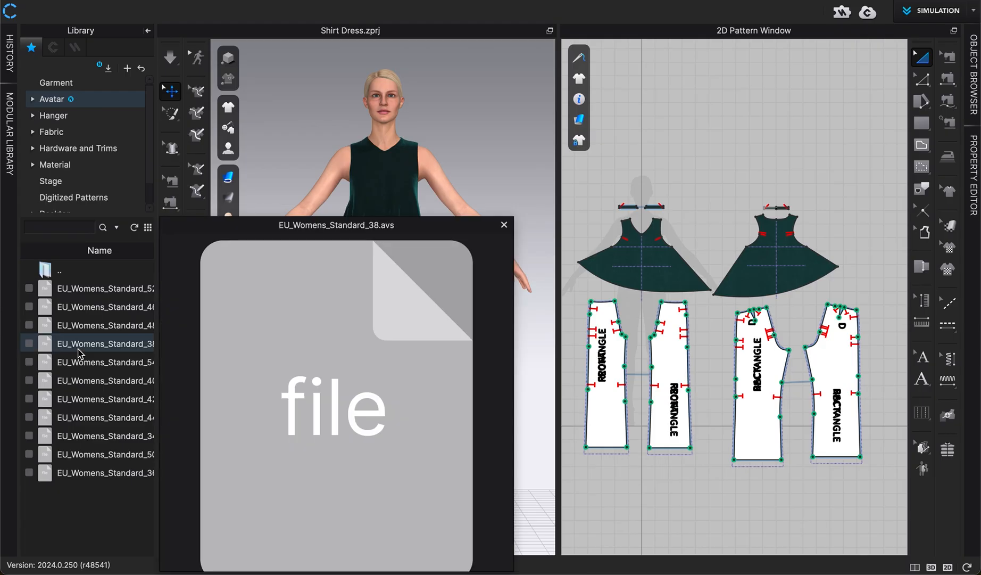
mouse_move(80, 367)
double_click(56, 274)
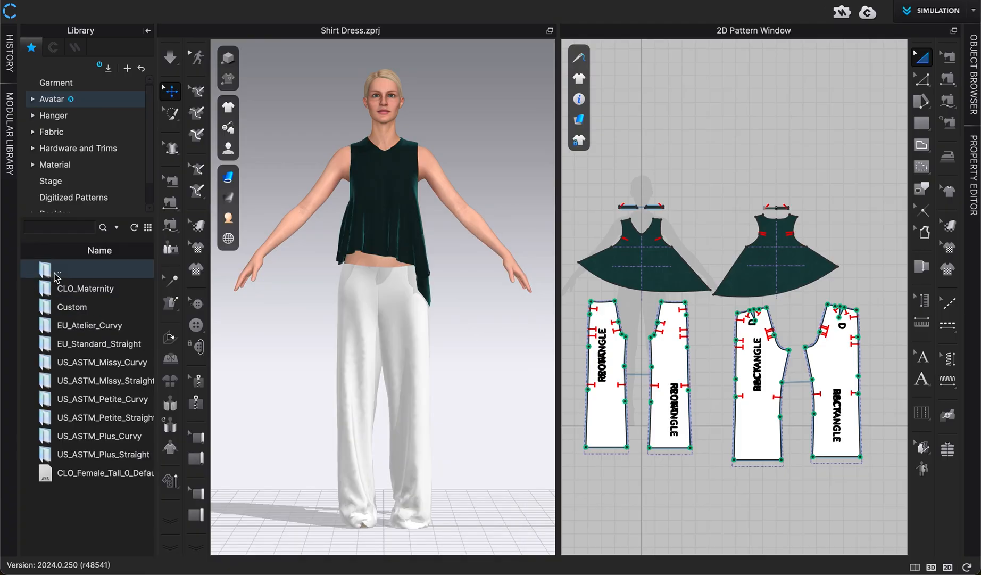
double_click(78, 381)
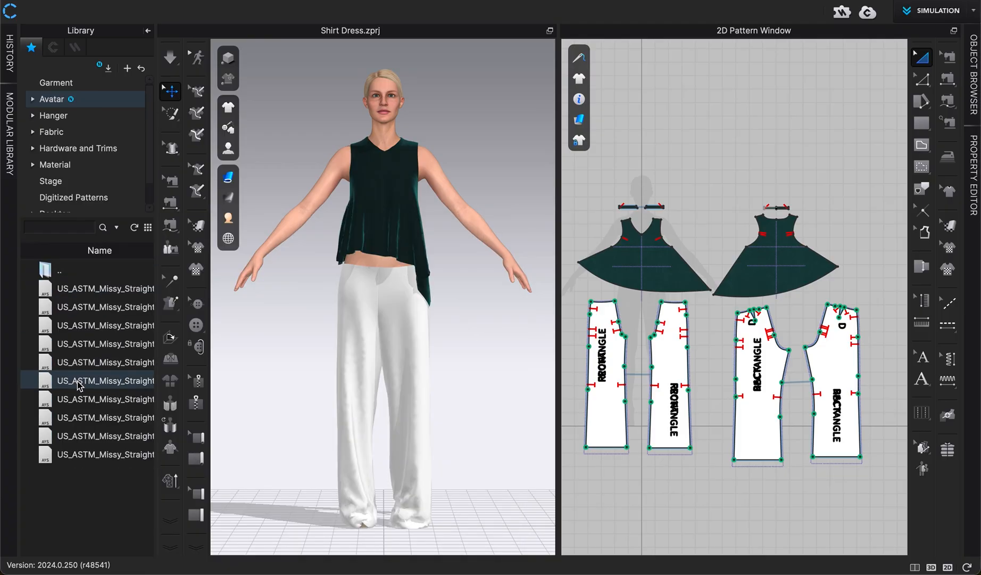
left_click(80, 346)
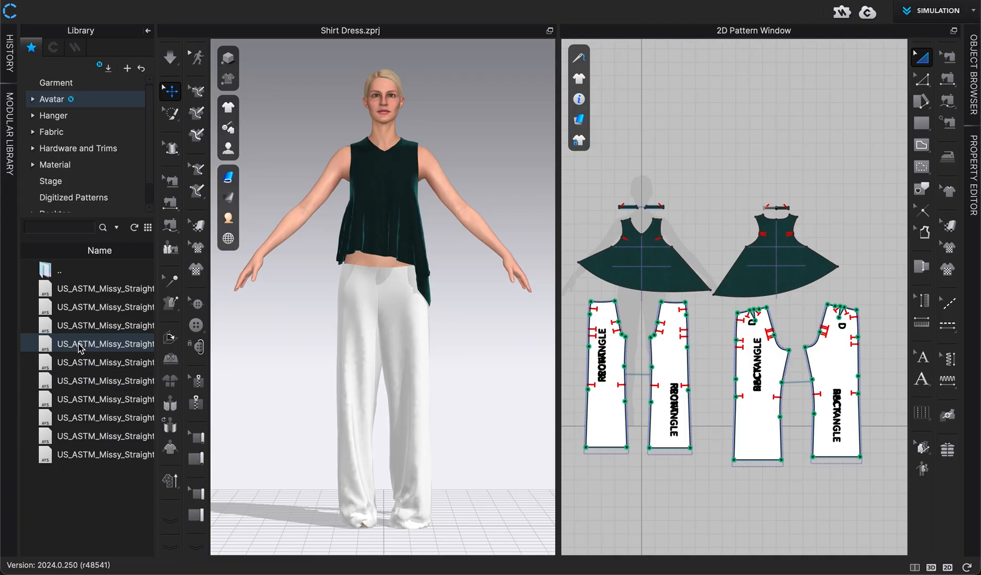
double_click(80, 347)
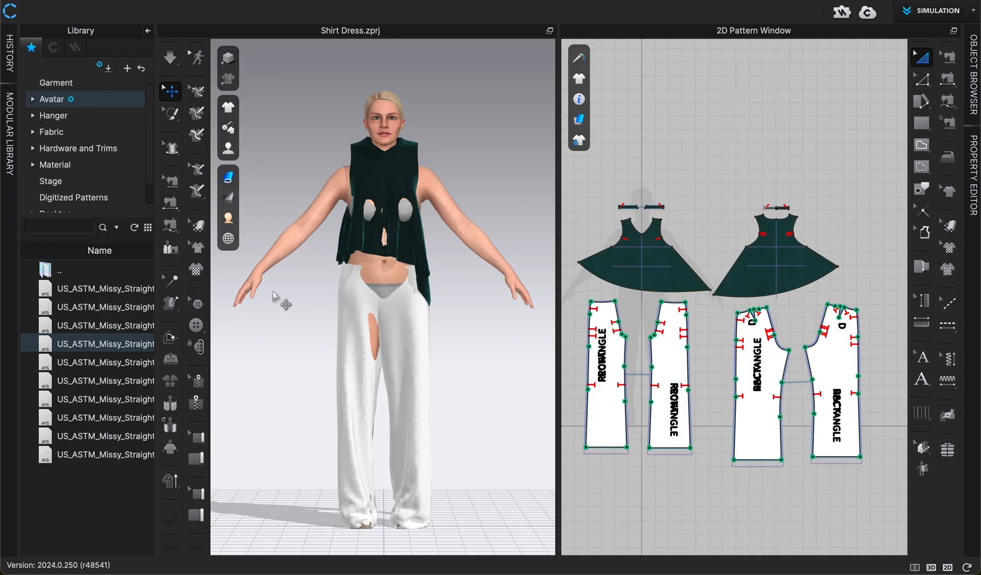
- Simulate the garments on the resized avatar, pulling the pants and the top so they settle correctly
key("space")
left_click_drag(349, 286, 380, 209)
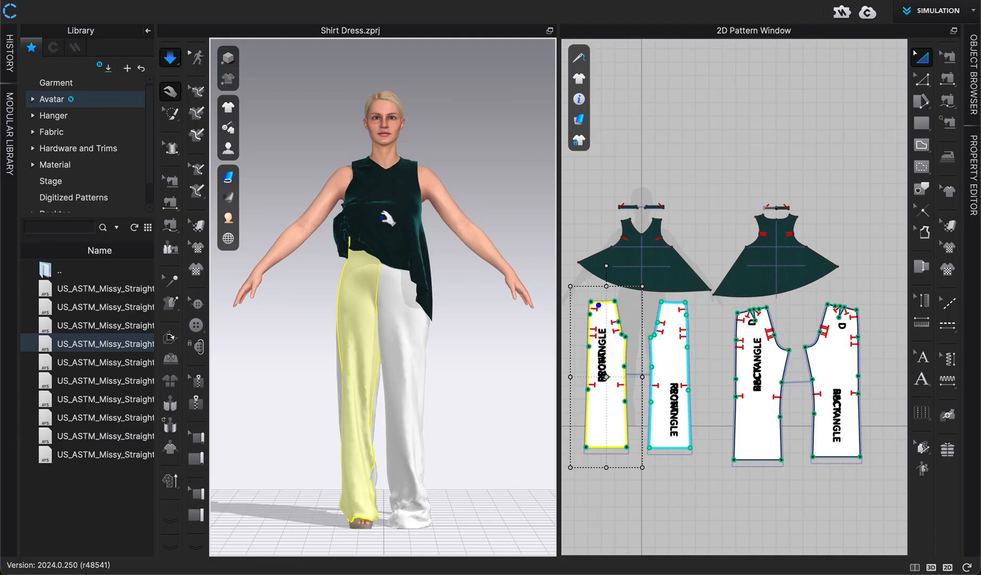
left_click_drag(428, 306, 467, 207)
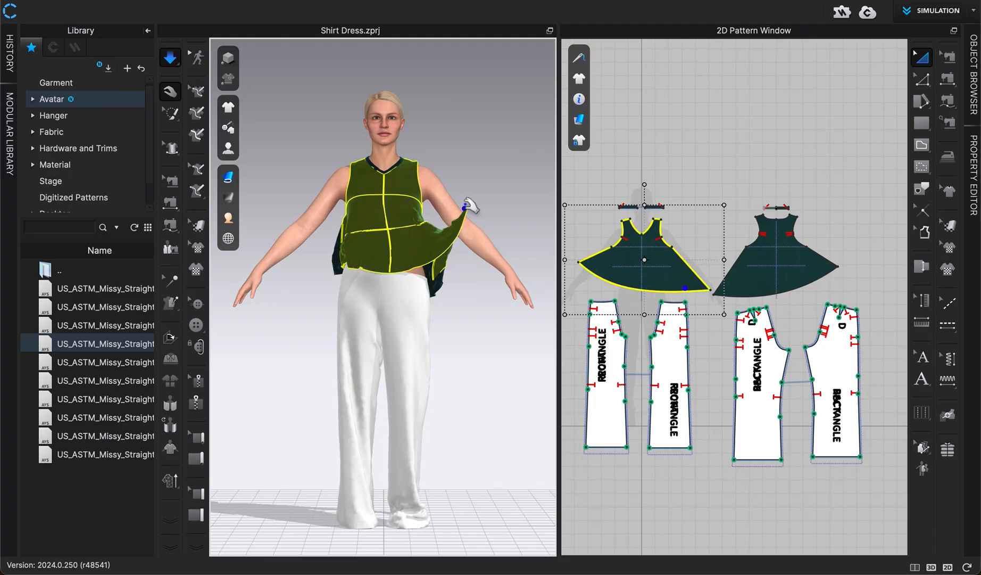
left_click_drag(423, 295, 434, 198)
left_click_drag(430, 310, 461, 311)
left_click(461, 384)
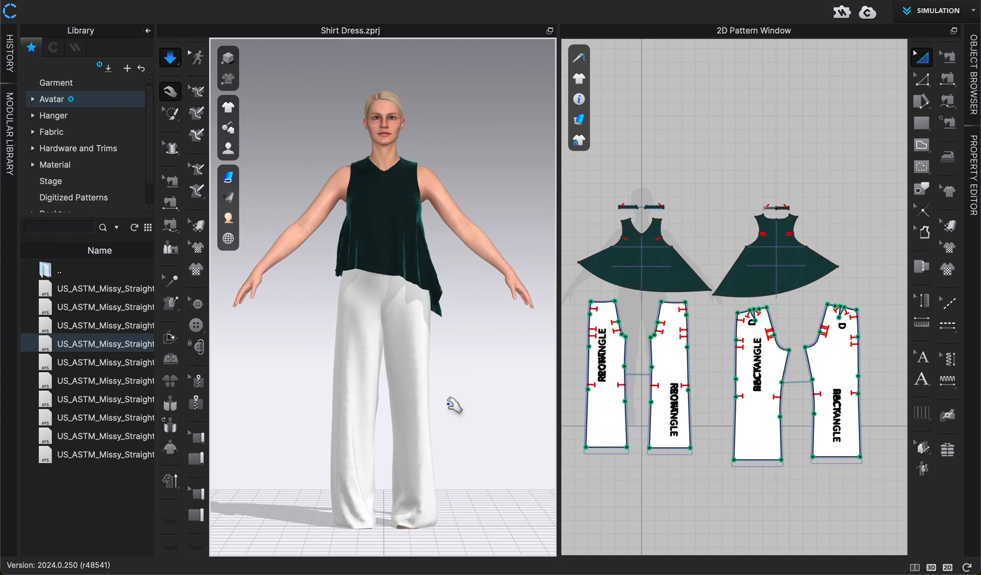
middle_click_drag(470, 428, 470, 419)
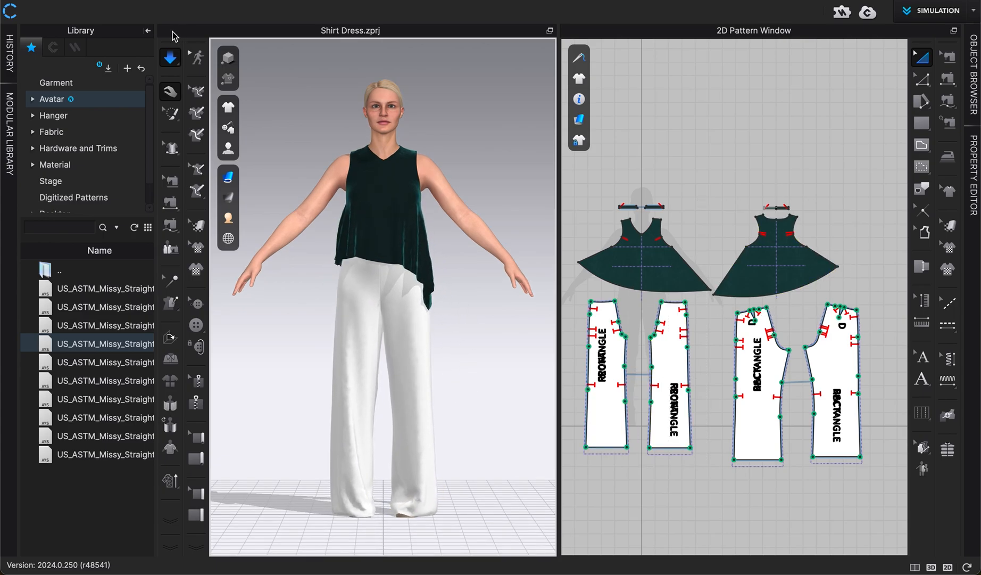
- Close the library, orbit behind the avatar and pull the top's back into place before returning to the front view
left_click(148, 33)
right_click_drag(399, 339, 244, 331)
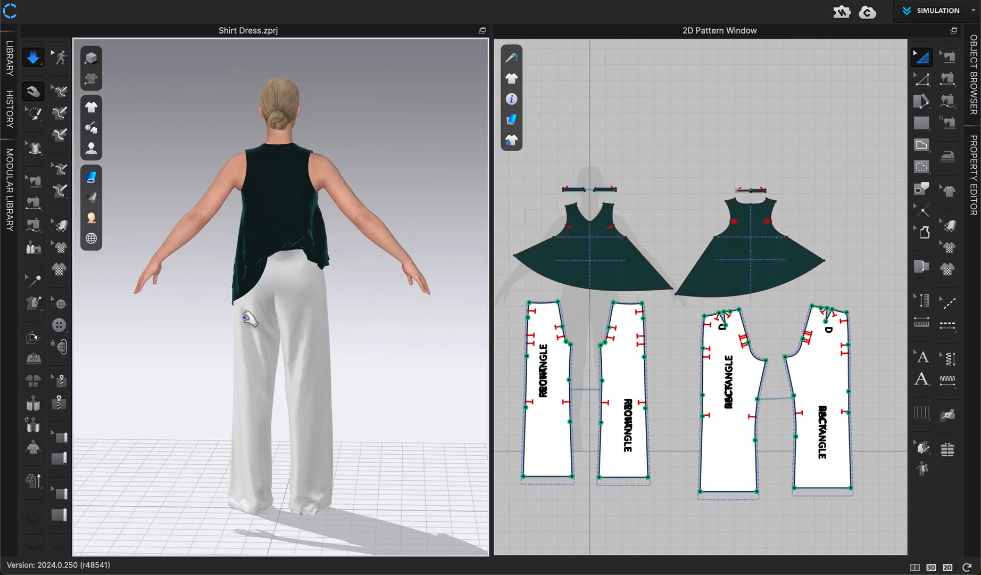
left_click_drag(282, 239, 267, 176)
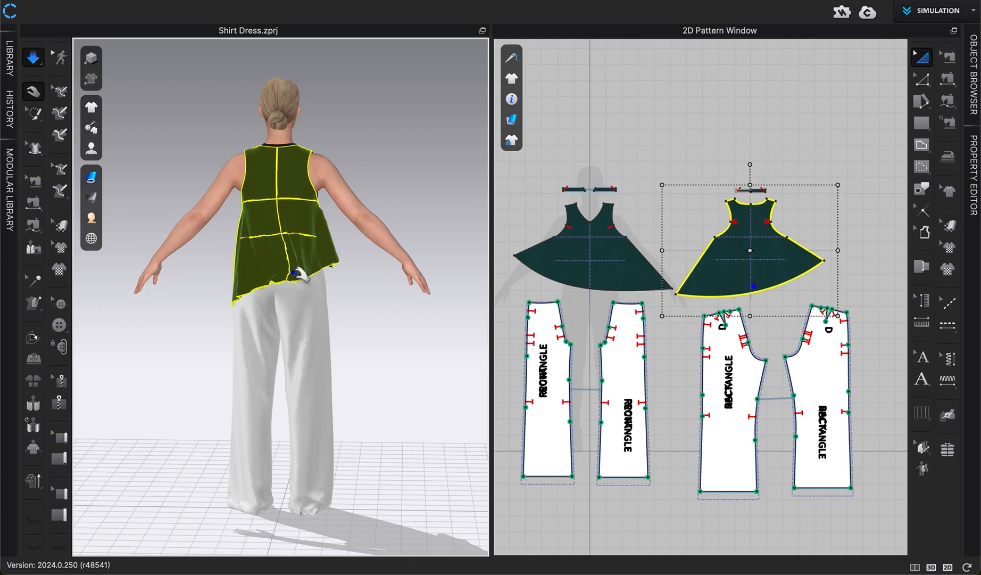
left_click(366, 339)
key("2")
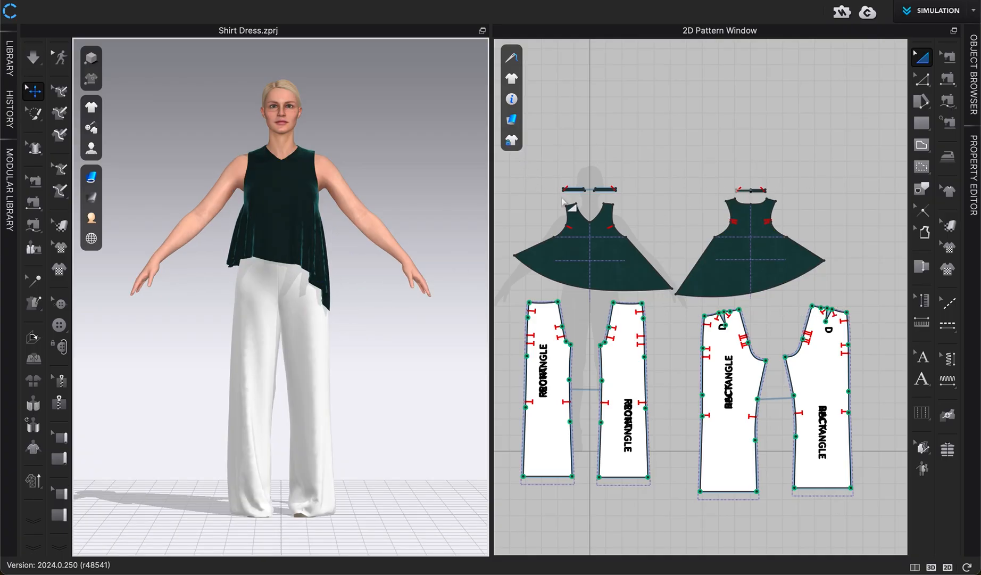
- Select all the top's patterns and set their simulation layer to 1
left_click_drag(508, 165, 849, 310)
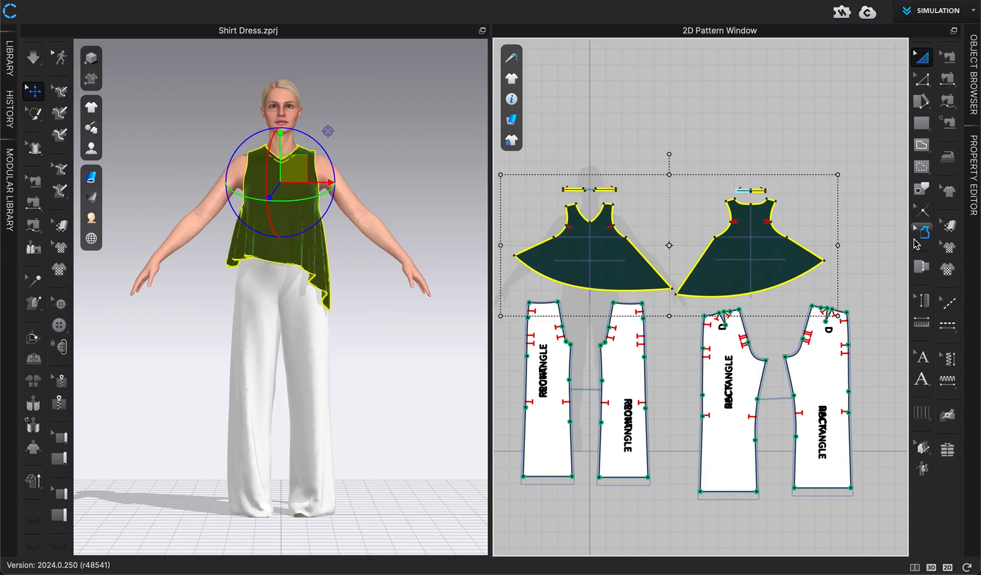
left_click(973, 180)
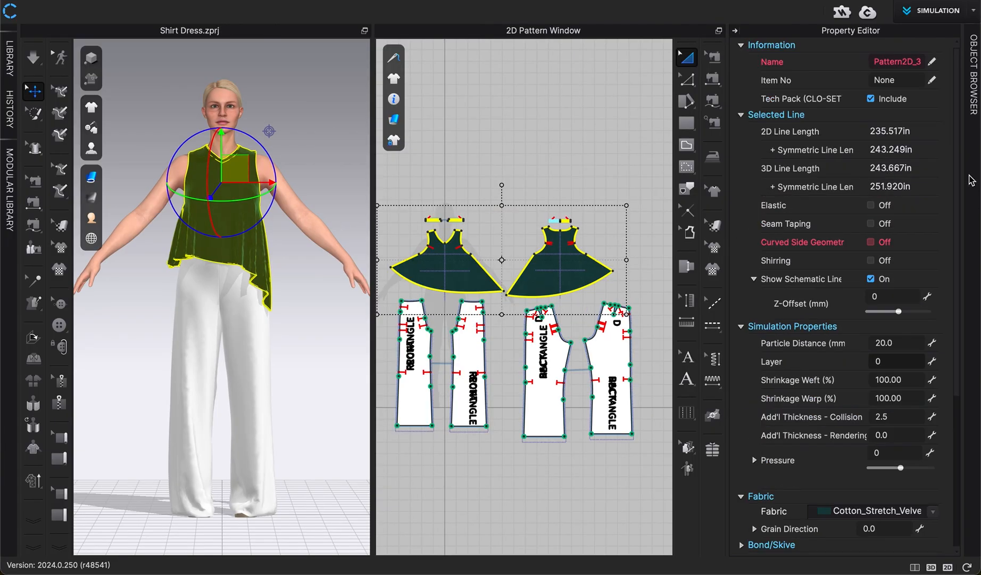
left_click(881, 362)
key("Return")
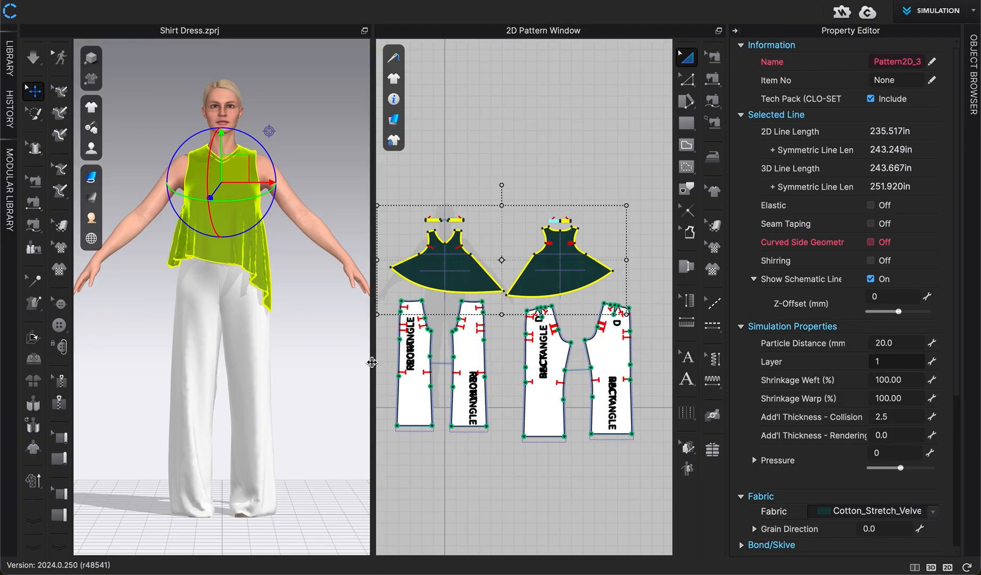
- Run the simulation and pull the top's hem into place so it drapes over the pants
key("space")
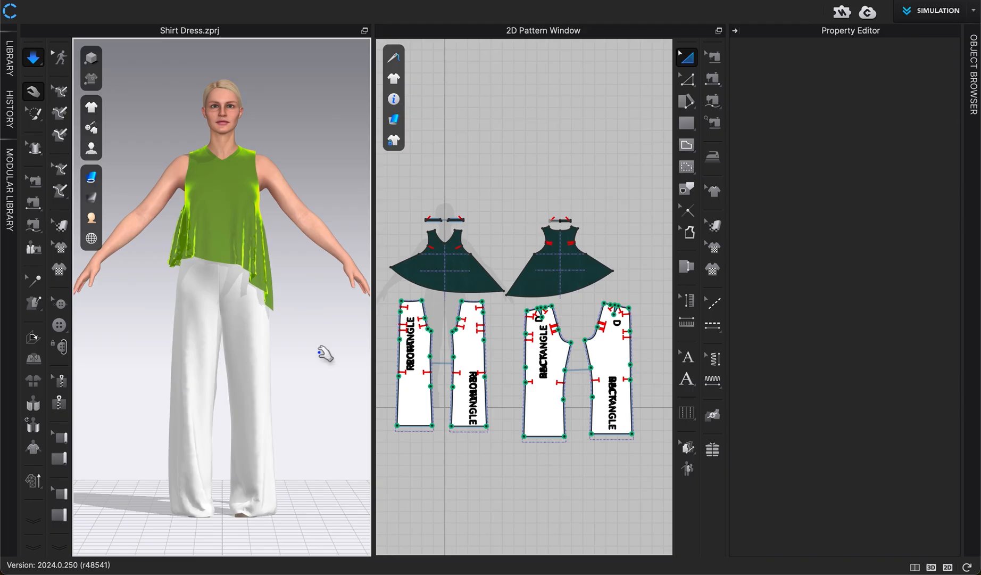
left_click(274, 275)
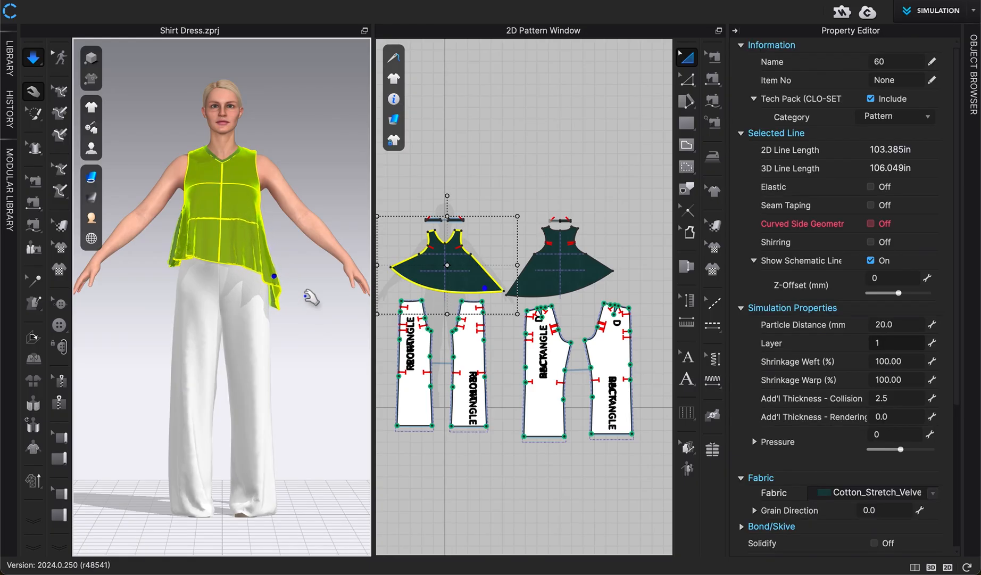
left_click(300, 295)
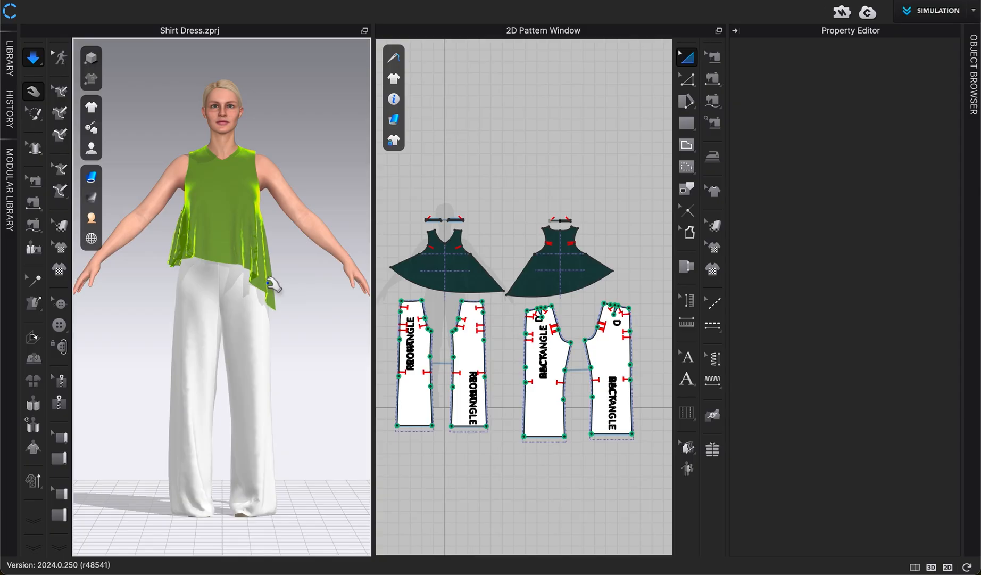
right_click_drag(336, 305, 287, 319)
key("2")
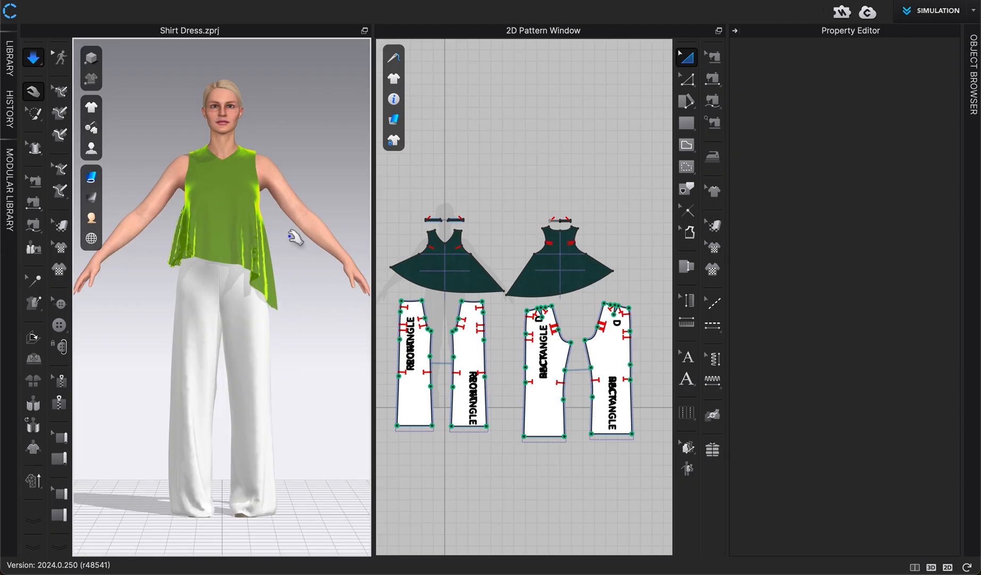
- Close the property editor and pull the pants' right leg into place while simulating
left_click(735, 33)
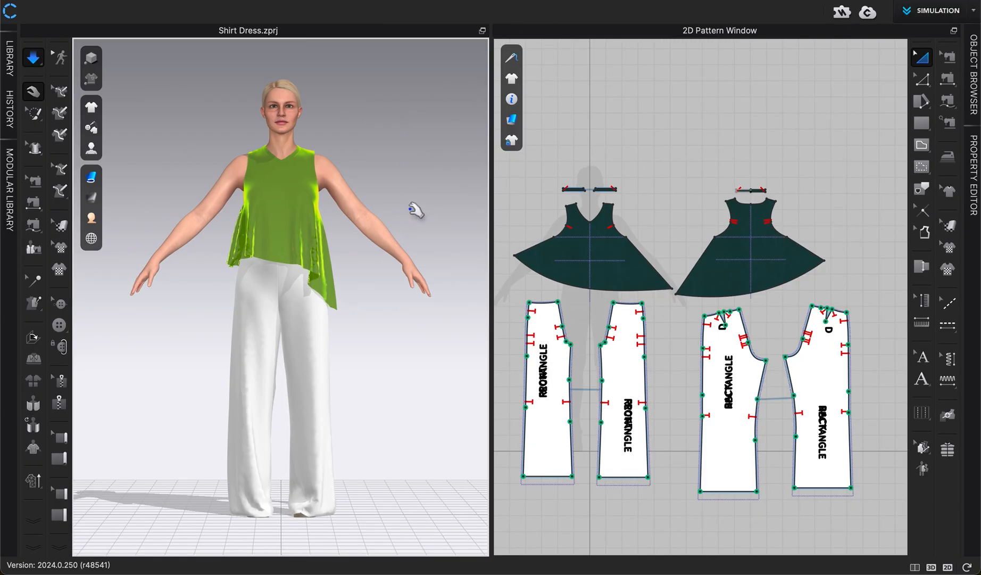
left_click(334, 510)
left_click_drag(362, 512, 280, 511)
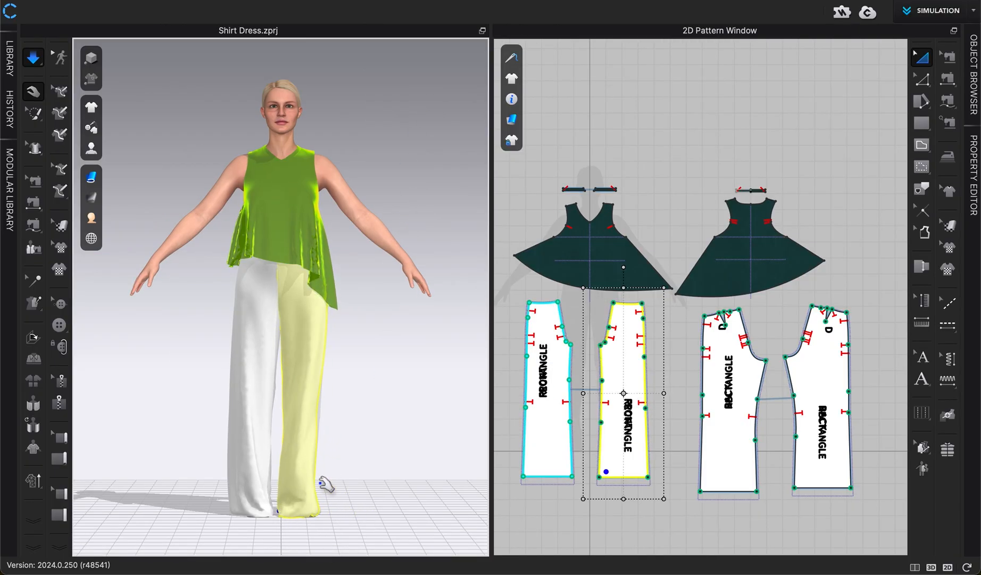
left_click(377, 454)
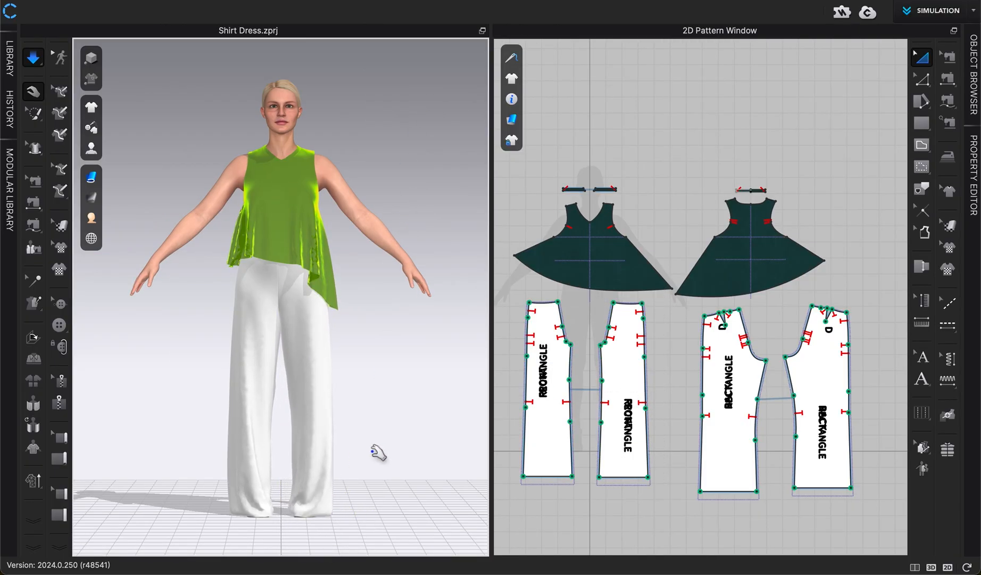